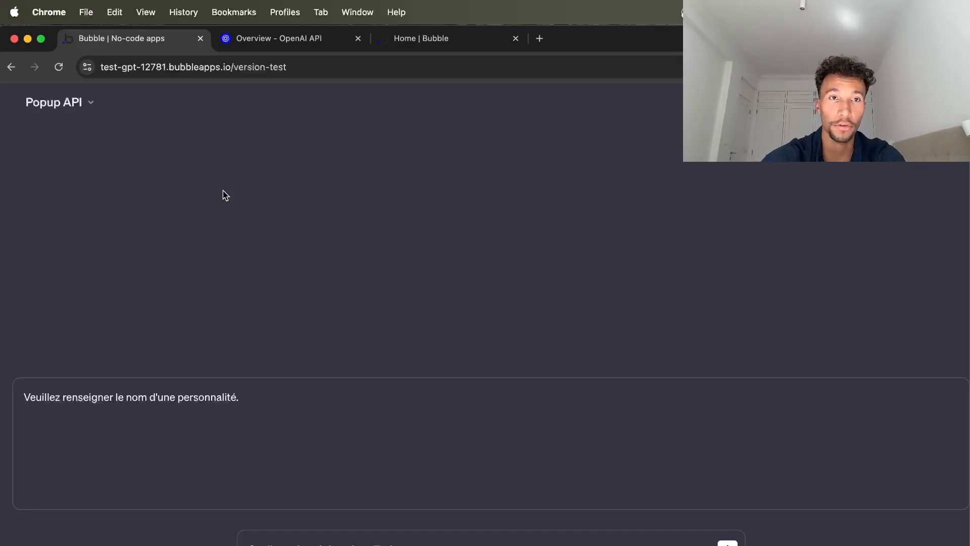
- Test the finished demo app by submitting Arthur Rimbaud, Victor Hugo and a question that is not a personality's name
{"action": "left_click_drag", "start_coordinate": [392, 542], "coordinate": [238, 537]}
{"action": "key", "text": "BackSpace"}
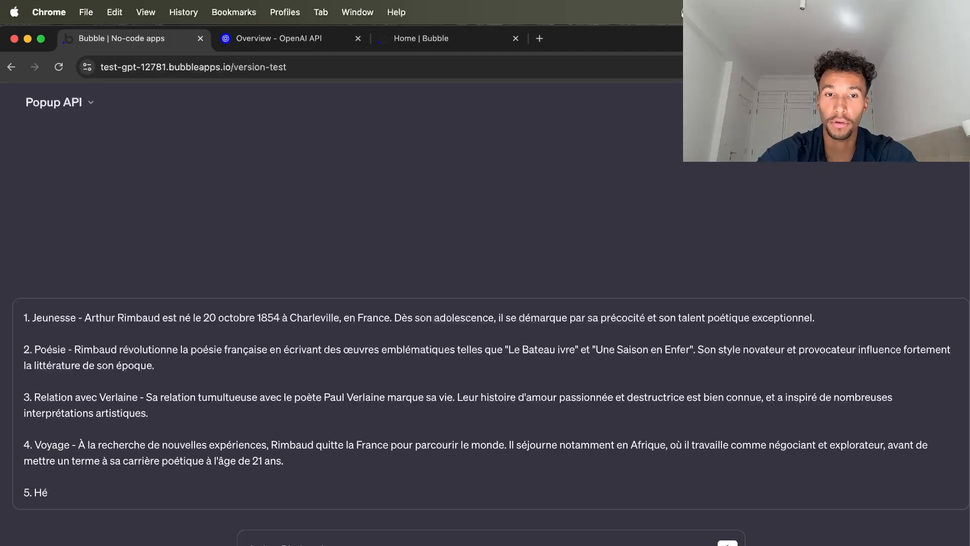
{"action": "triple_click", "coordinate": [250, 543]}
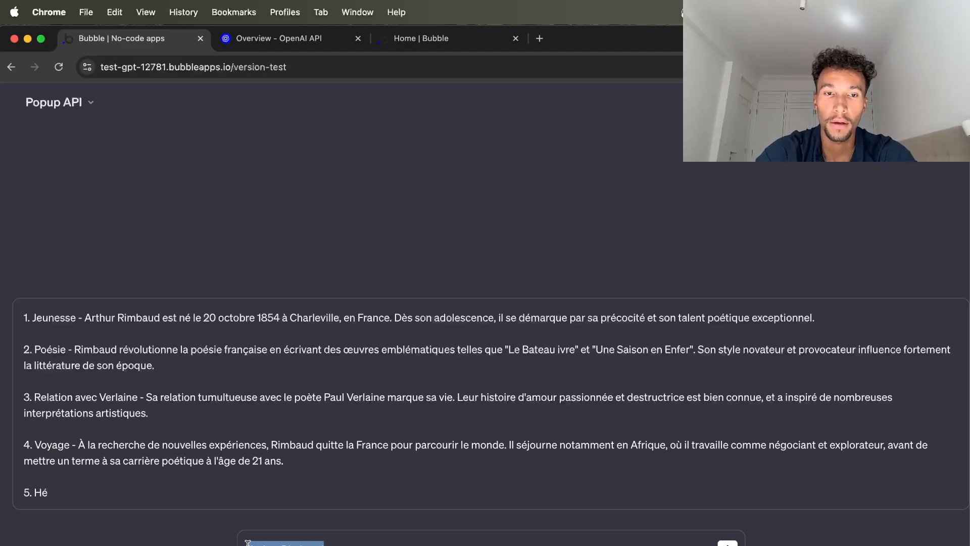
{"action": "key", "text": "BackSpace"}
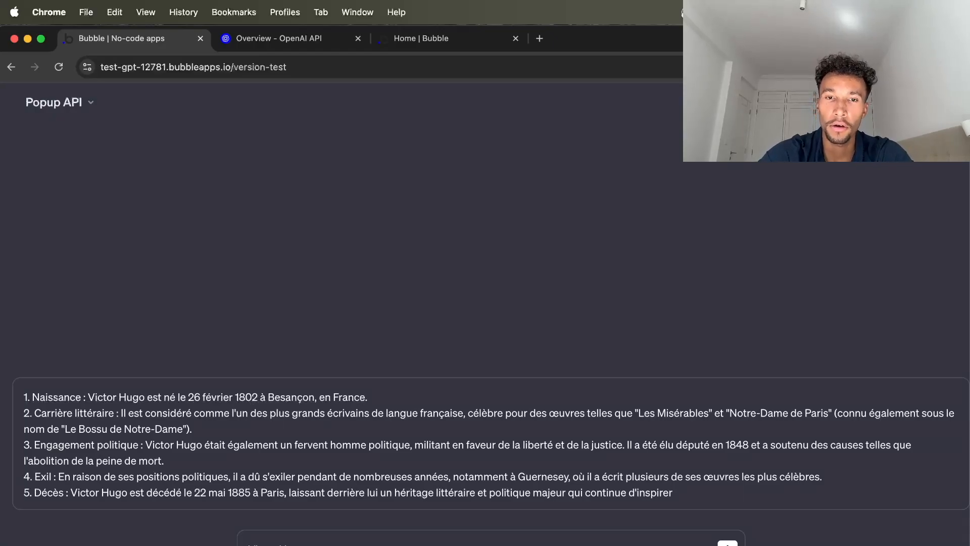
{"action": "left_click_drag", "start_coordinate": [548, 538], "coordinate": [224, 527]}
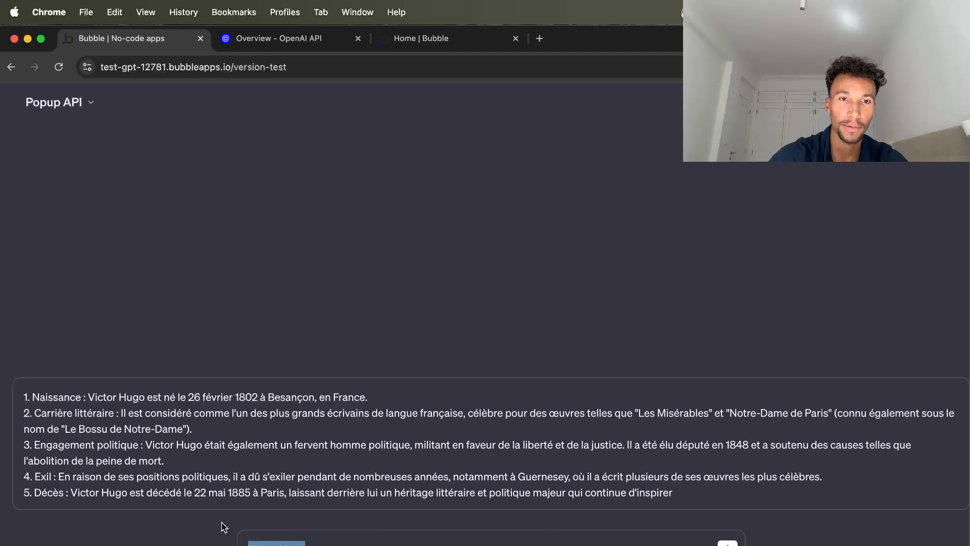
{"action": "type", "text": "d"}
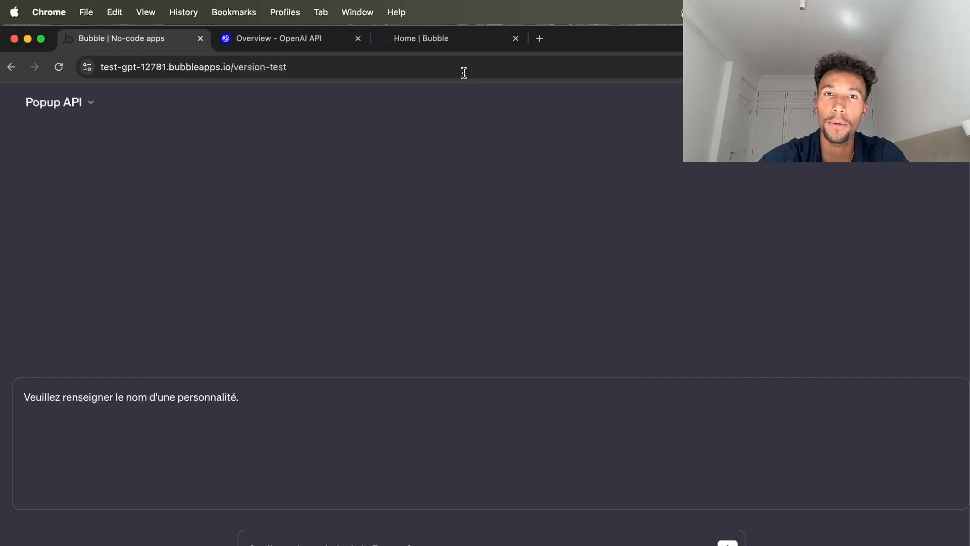
- Switch to the Bubble projects page and start a new project named Mon App Biographie
{"action": "left_click", "coordinate": [452, 37]}
{"action": "left_click", "coordinate": [854, 200]}
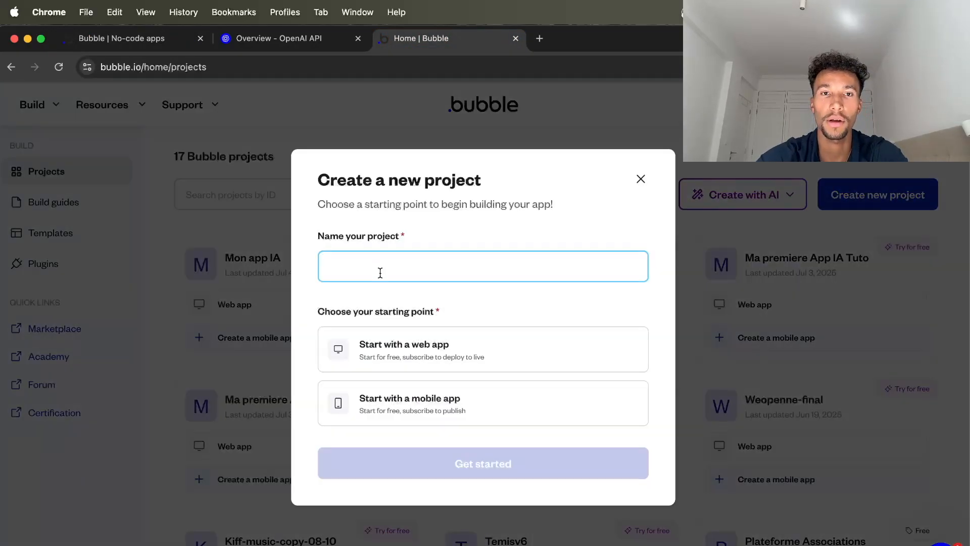
{"action": "left_click", "coordinate": [379, 272]}
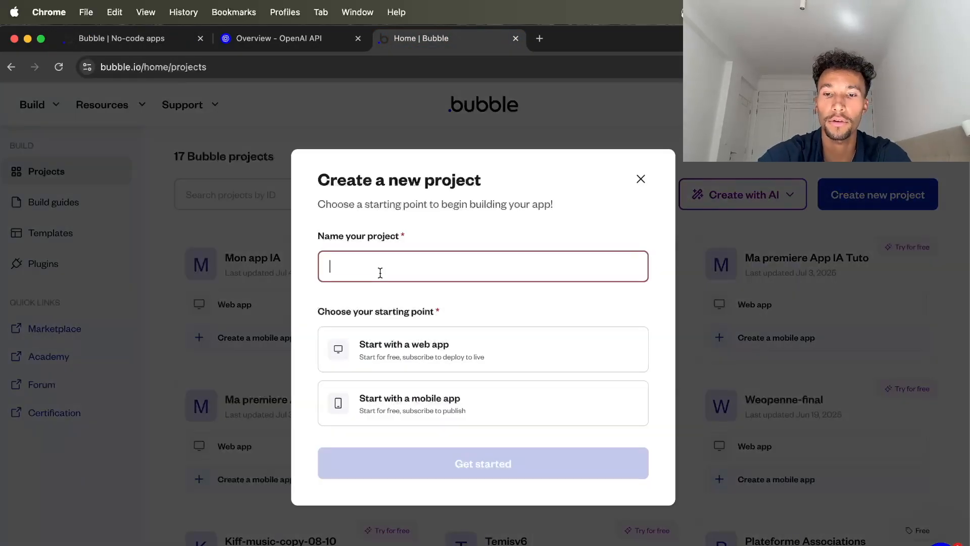
{"action": "type", "text": "Mon a"}
{"action": "key", "text": "BackSpace"}
{"action": "type", "text": "Ap"}
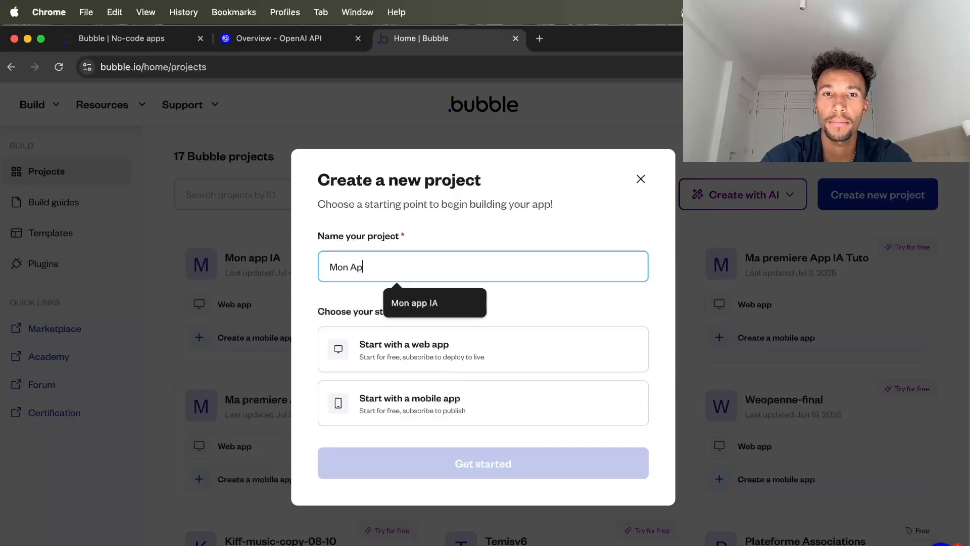
{"action": "type", "text": "p Biographie"}
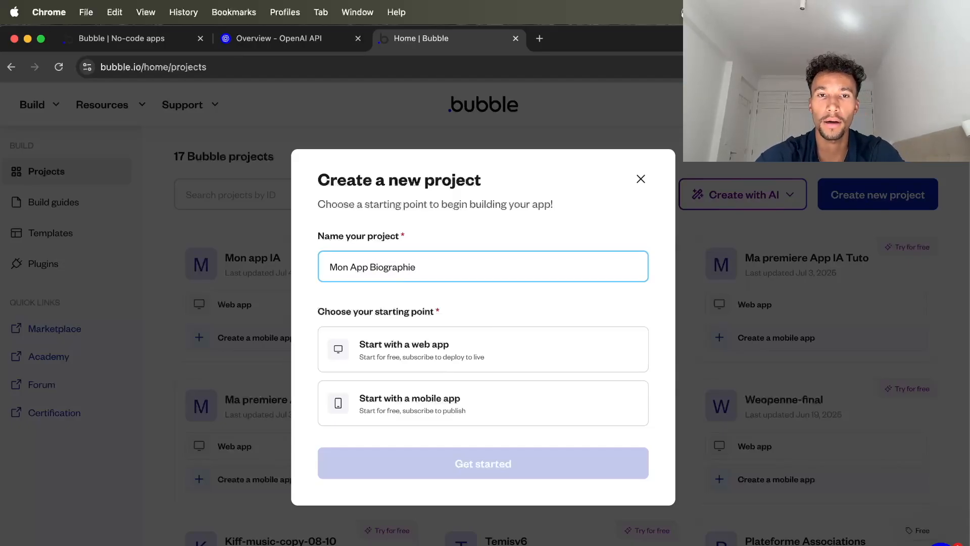
- Create the project as a blank web app with basic features instead of the free trial
{"action": "left_click", "coordinate": [397, 347]}
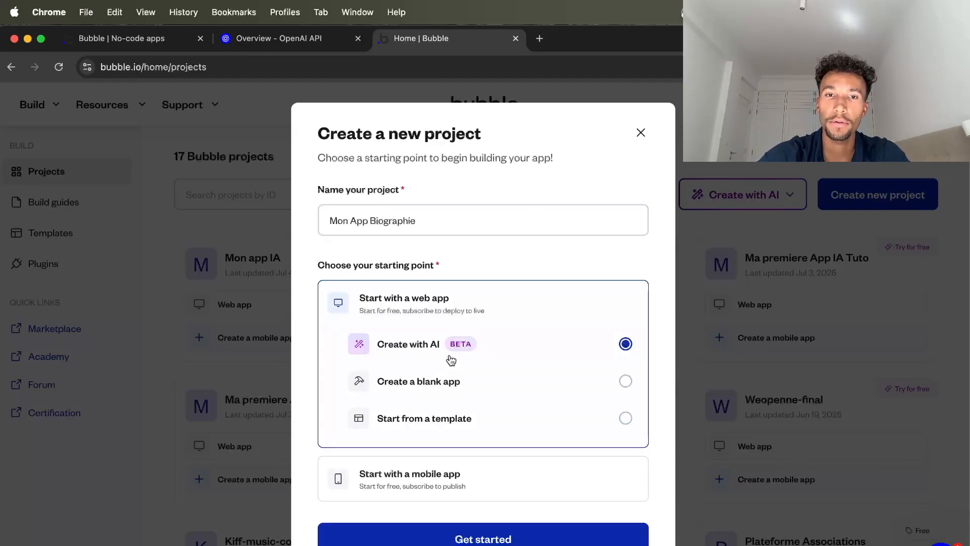
{"action": "left_click", "coordinate": [428, 387]}
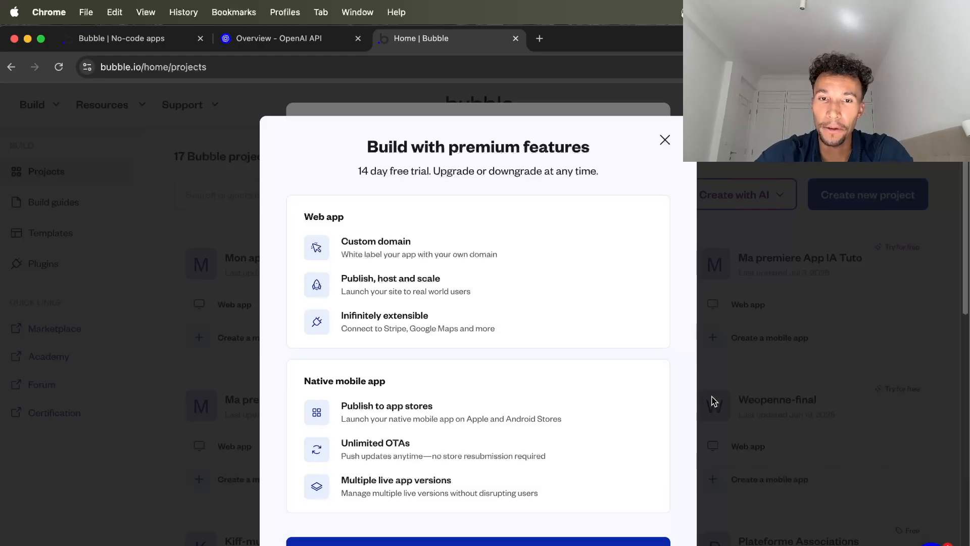
{"action": "scroll", "coordinate": [550, 374], "scroll_direction": "down", "scroll_amount": 1}
{"action": "scroll", "coordinate": [550, 373], "scroll_direction": "down", "scroll_amount": 5}
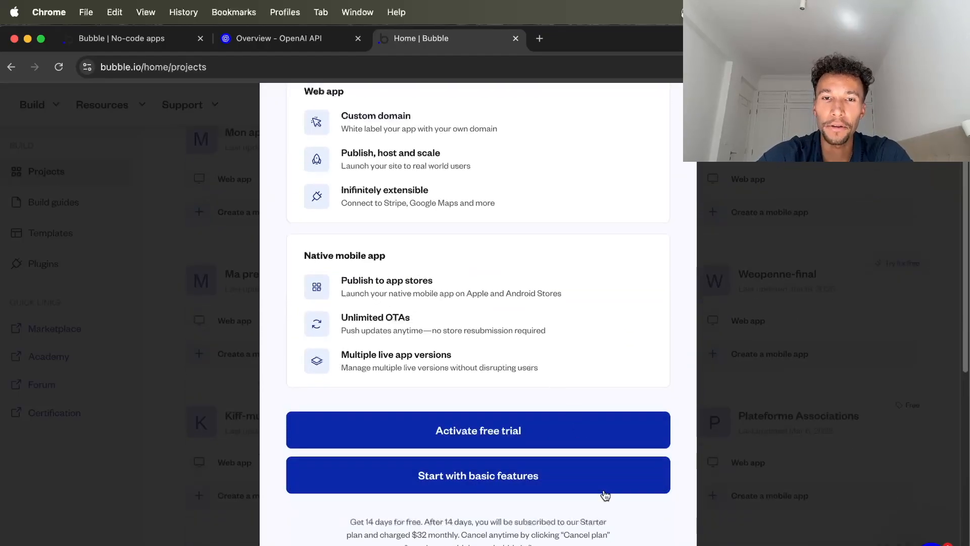
{"action": "scroll", "coordinate": [520, 485], "scroll_direction": "up", "scroll_amount": 1}
{"action": "left_click", "coordinate": [519, 487]}
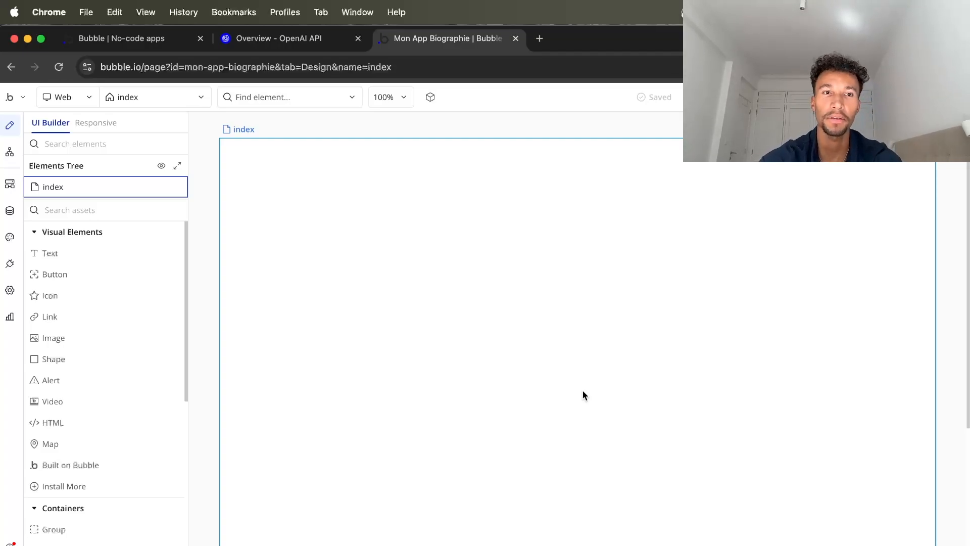
- Draw a text element about 786 by 296 px on the upper index page and give it a flat #CEC7C7 background
{"action": "left_click", "coordinate": [35, 255]}
{"action": "left_click_drag", "start_coordinate": [310, 185], "coordinate": [827, 381]}
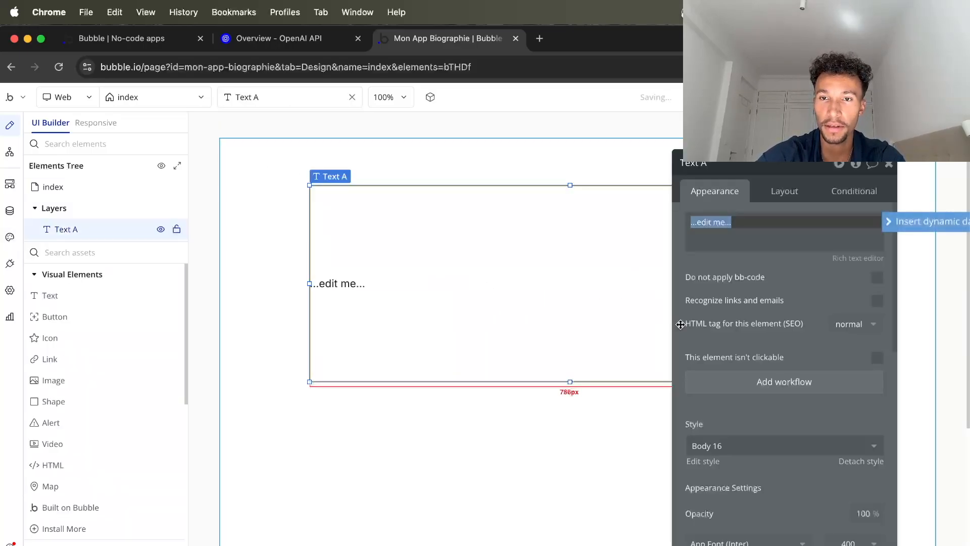
{"action": "scroll", "coordinate": [780, 402], "scroll_direction": "down", "scroll_amount": 15}
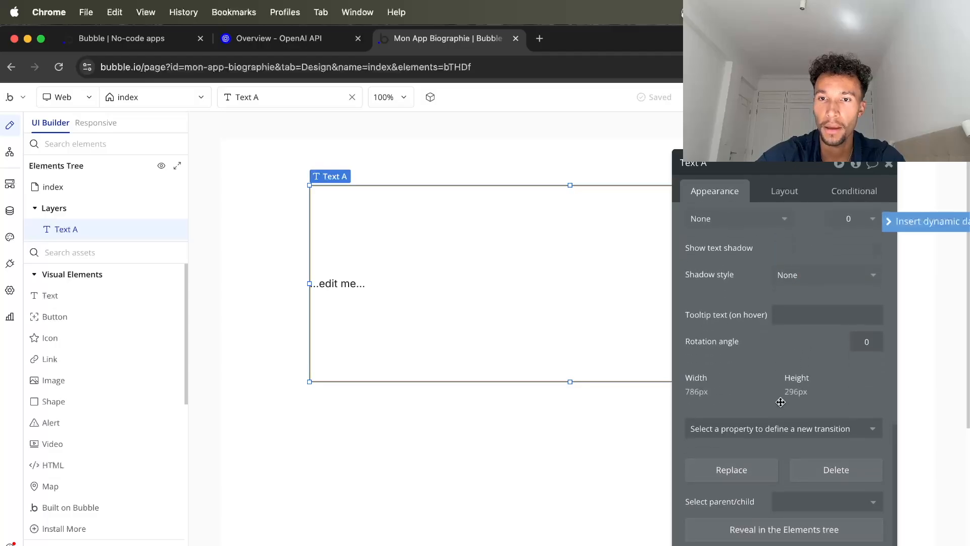
{"action": "scroll", "coordinate": [773, 394], "scroll_direction": "up", "scroll_amount": 5}
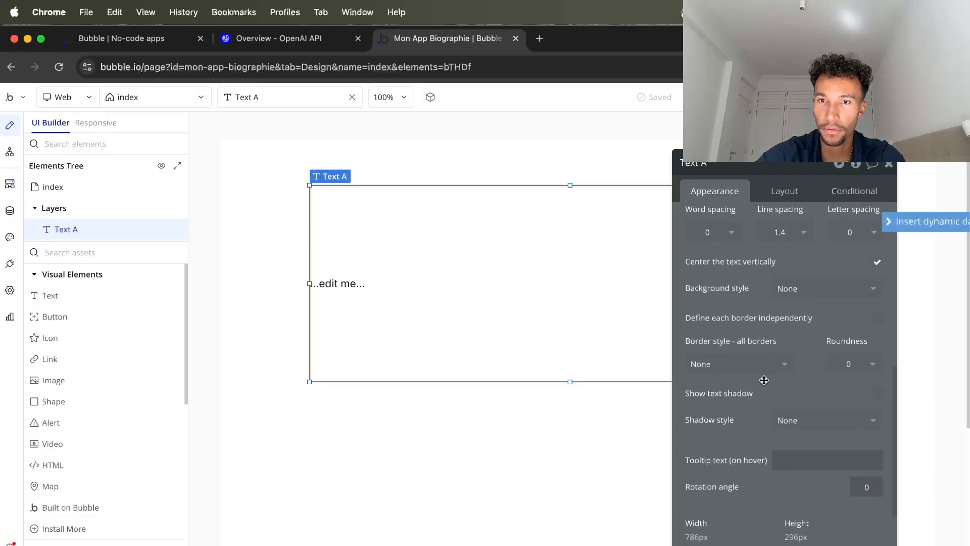
{"action": "left_click", "coordinate": [722, 364]}
{"action": "left_click", "coordinate": [815, 403]}
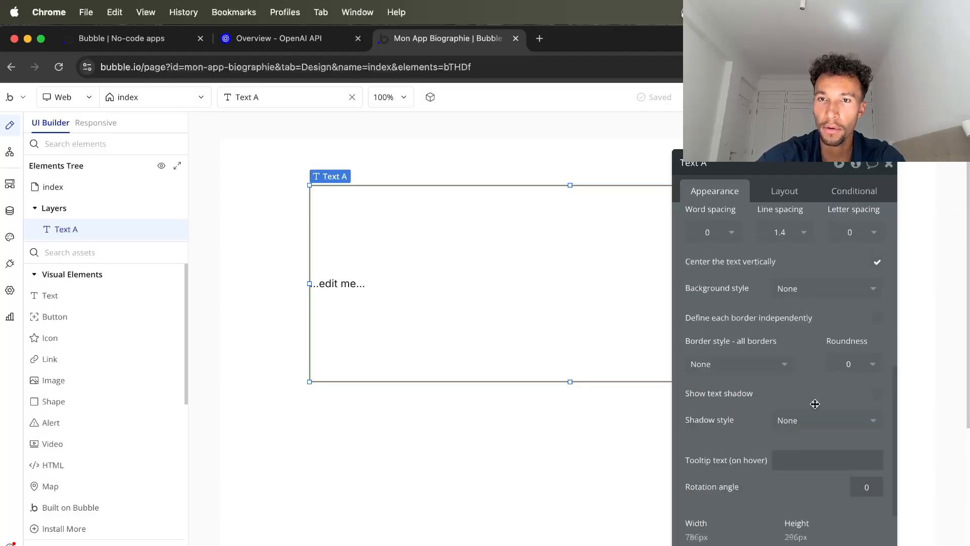
{"action": "scroll", "coordinate": [797, 399], "scroll_direction": "up", "scroll_amount": 1}
{"action": "left_click", "coordinate": [825, 309]}
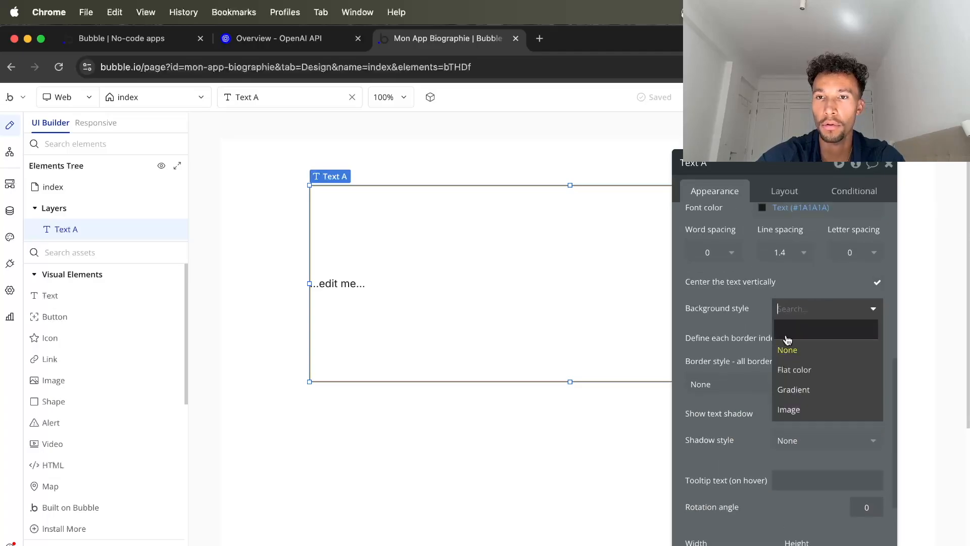
{"action": "left_click", "coordinate": [793, 369]}
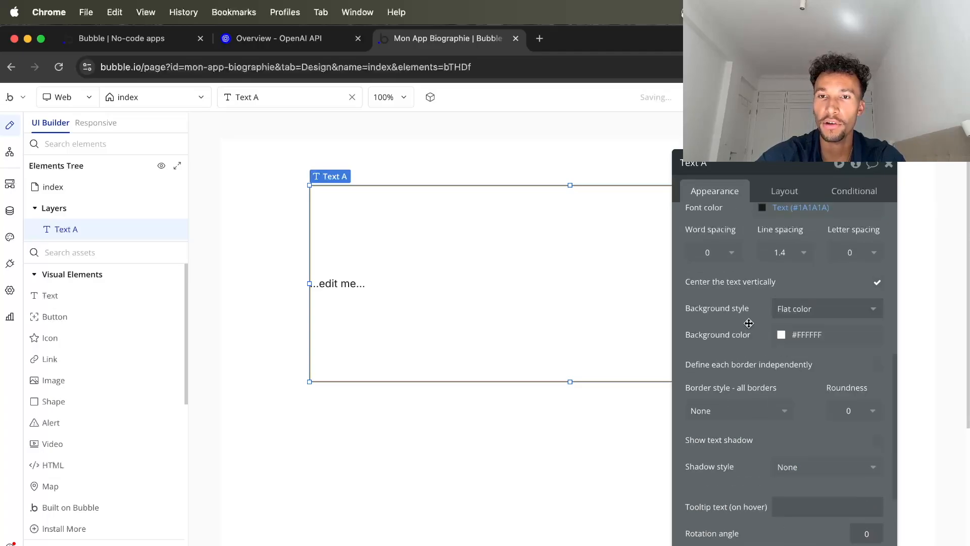
{"action": "left_click", "coordinate": [781, 335]}
{"action": "left_click", "coordinate": [777, 364]}
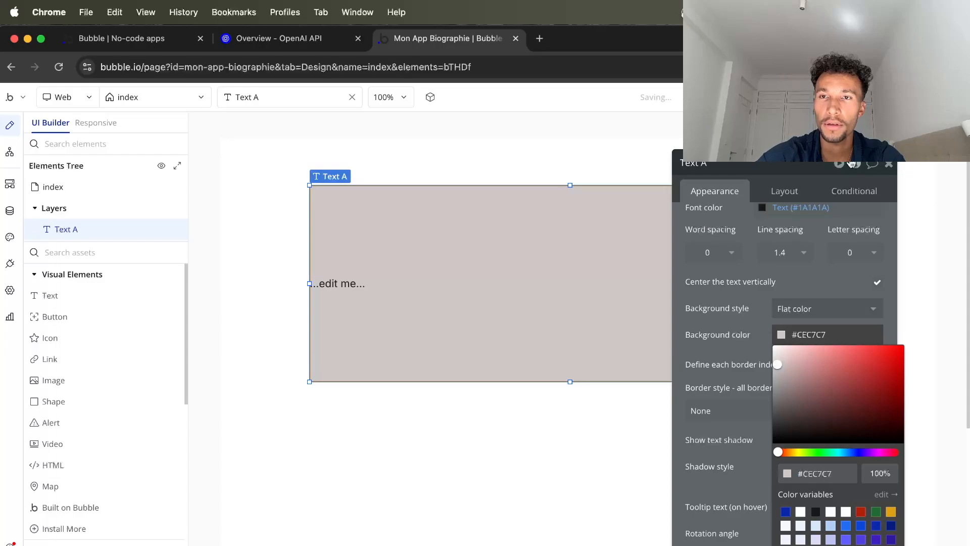
{"action": "left_click", "coordinate": [889, 164]}
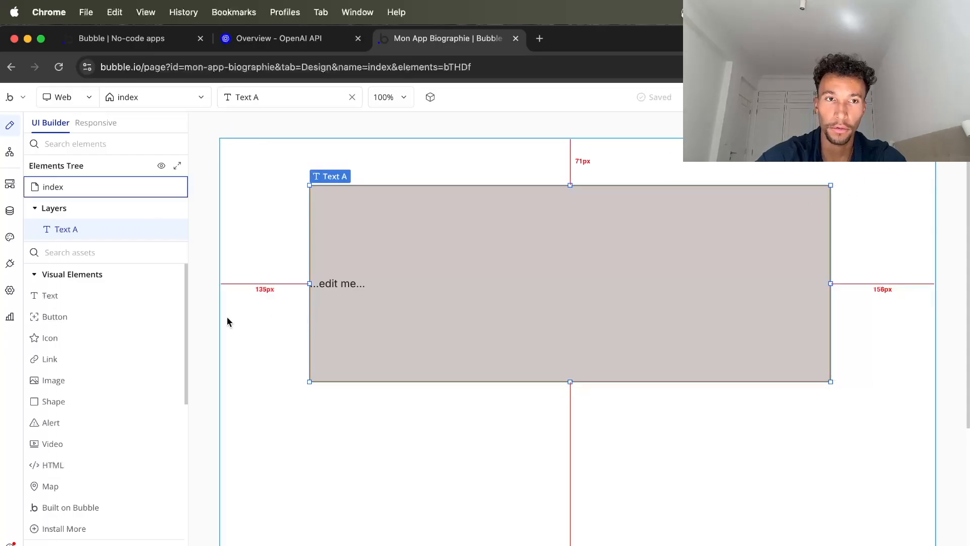
- Draw an input element about 515 by 118 px below the text element
{"action": "scroll", "coordinate": [78, 435], "scroll_direction": "down", "scroll_amount": 1}
{"action": "scroll", "coordinate": [78, 435], "scroll_direction": "down", "scroll_amount": 5}
{"action": "key", "text": "Escape"}
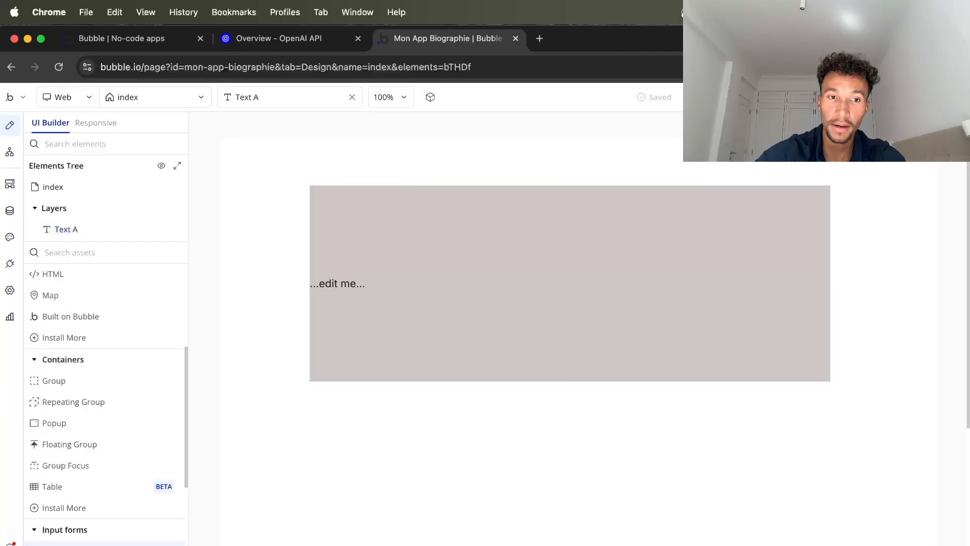
{"action": "mouse_move", "coordinate": [409, 417]}
{"action": "left_mouse_down"}
{"action": "mouse_move", "coordinate": [711, 476]}
{"action": "mouse_move", "coordinate": [751, 496]}
{"action": "left_mouse_up"}
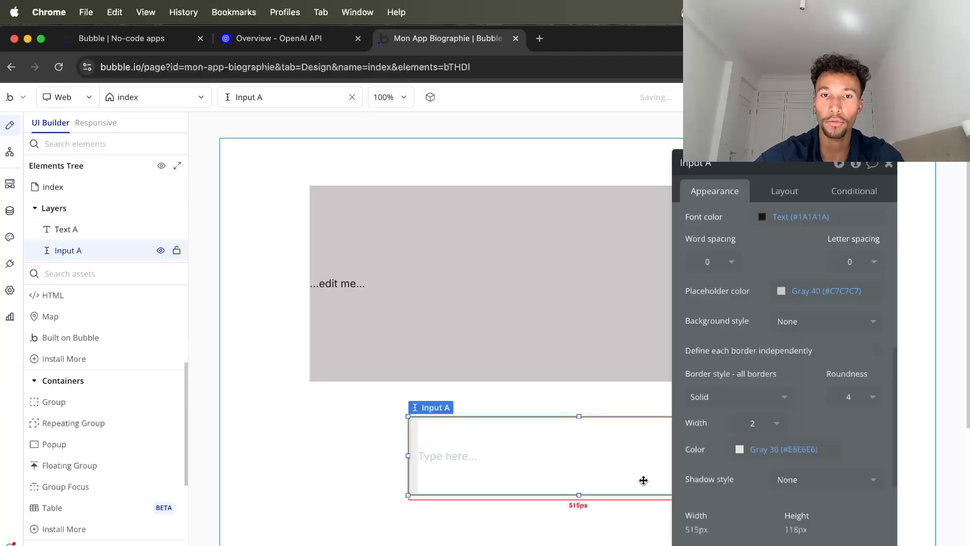
- Give the input element a flat grey background color
{"action": "scroll", "coordinate": [838, 429], "scroll_direction": "down", "scroll_amount": 5}
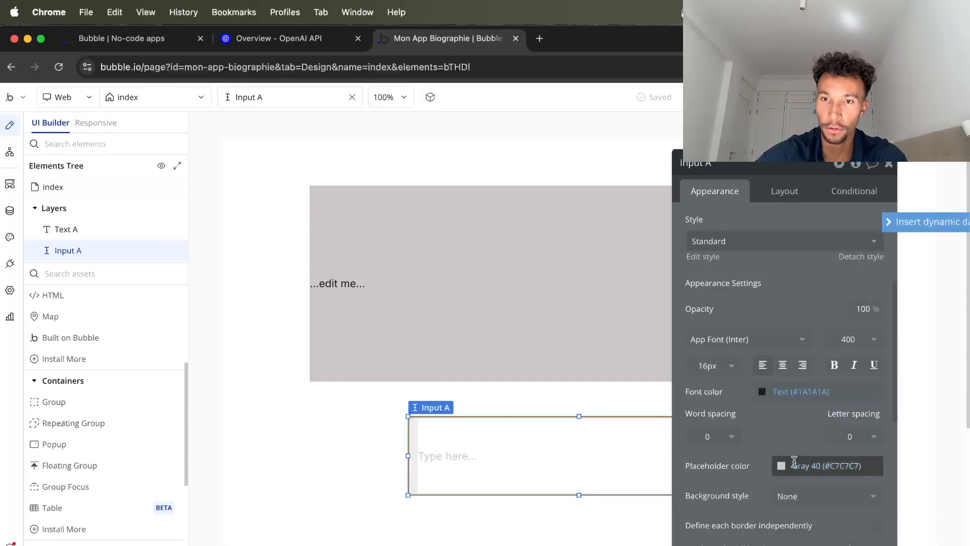
{"action": "scroll", "coordinate": [798, 469], "scroll_direction": "down", "scroll_amount": 1}
{"action": "left_click", "coordinate": [808, 477]}
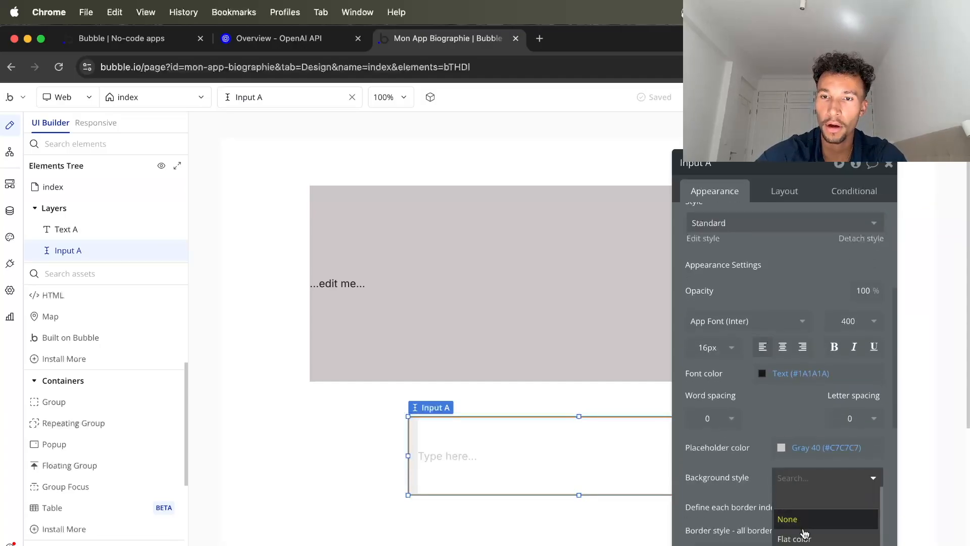
{"action": "left_click", "coordinate": [803, 537]}
{"action": "left_click", "coordinate": [782, 504]}
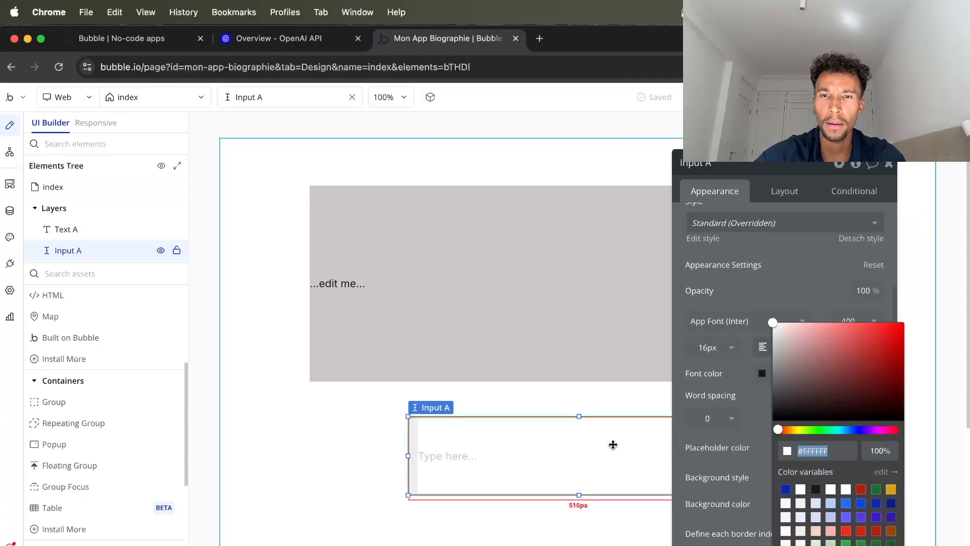
{"action": "left_click", "coordinate": [778, 347]}
{"action": "left_click", "coordinate": [546, 520]}
{"action": "left_click", "coordinate": [889, 164]}
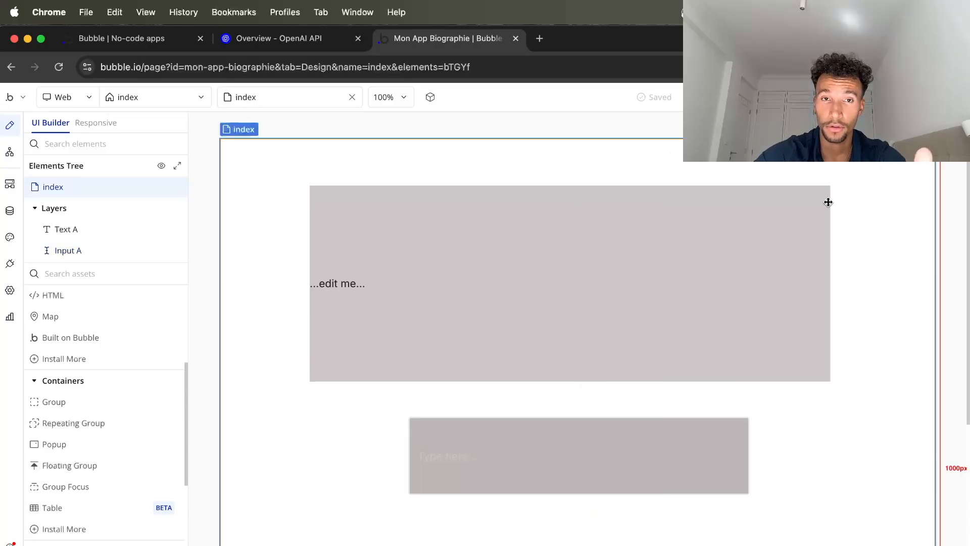
- Place a button below the input element and label it Enter
{"action": "scroll", "coordinate": [441, 303], "scroll_direction": "down", "scroll_amount": 3}
{"action": "scroll", "coordinate": [89, 448], "scroll_direction": "down", "scroll_amount": 3}
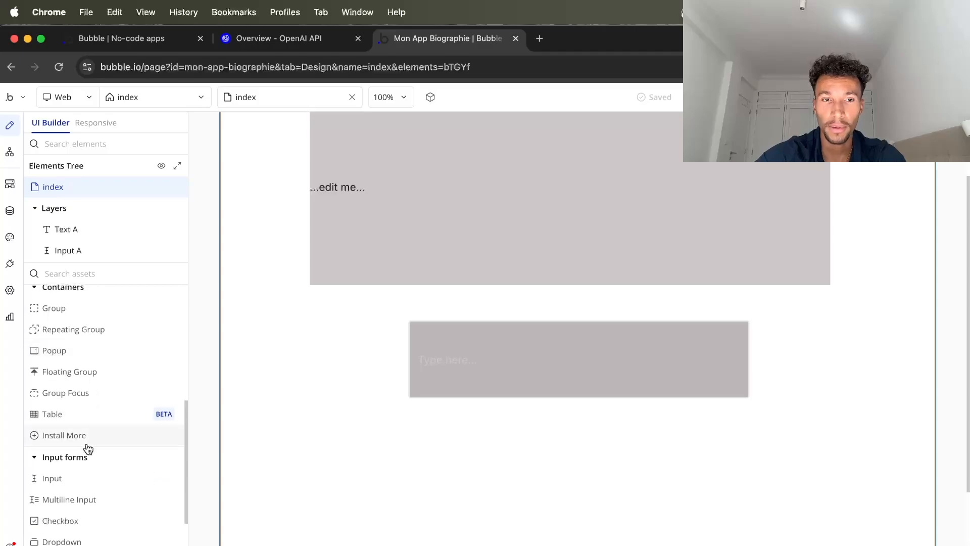
{"action": "scroll", "coordinate": [81, 453], "scroll_direction": "up", "scroll_amount": 5}
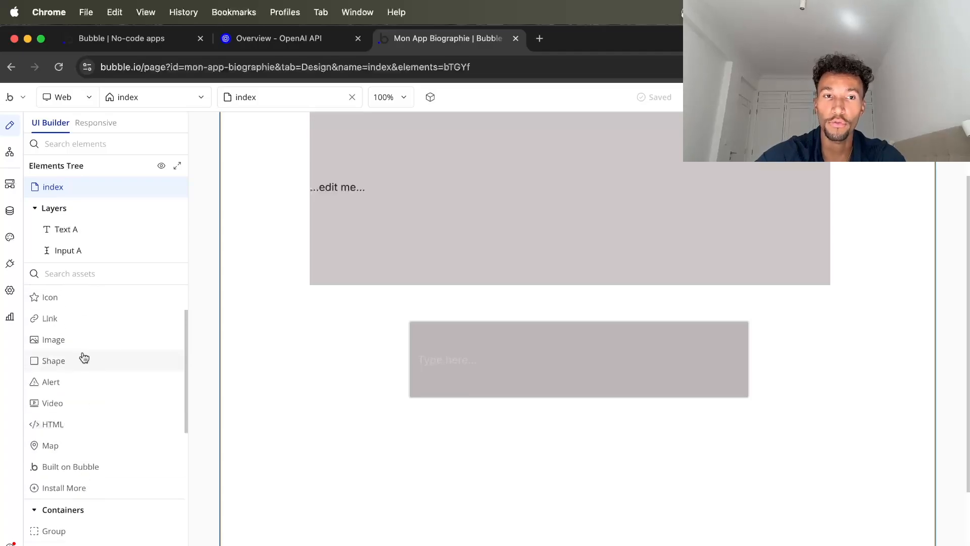
{"action": "scroll", "coordinate": [84, 357], "scroll_direction": "up", "scroll_amount": 1}
{"action": "left_click", "coordinate": [62, 339]}
{"action": "left_click_drag", "start_coordinate": [472, 439], "coordinate": [701, 513]}
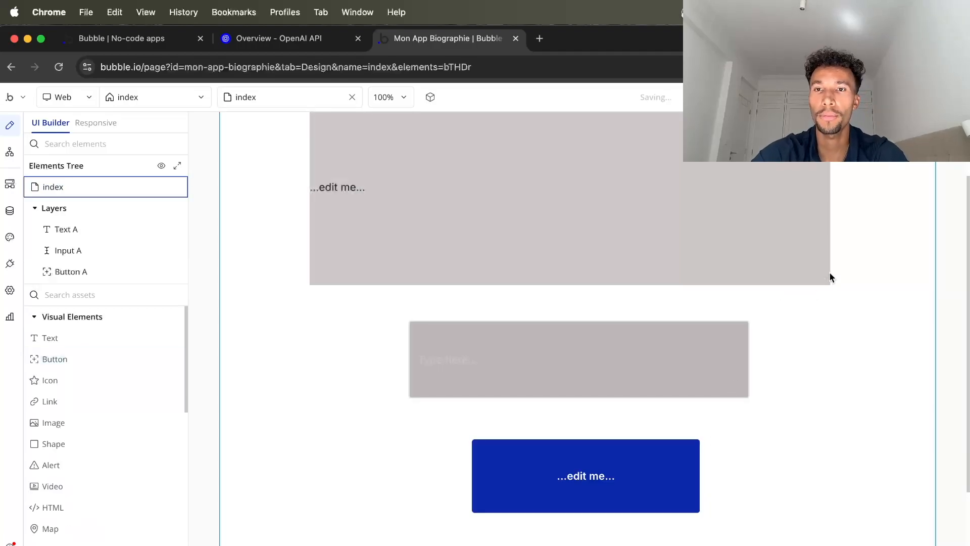
{"action": "type", "text": "Enter"}
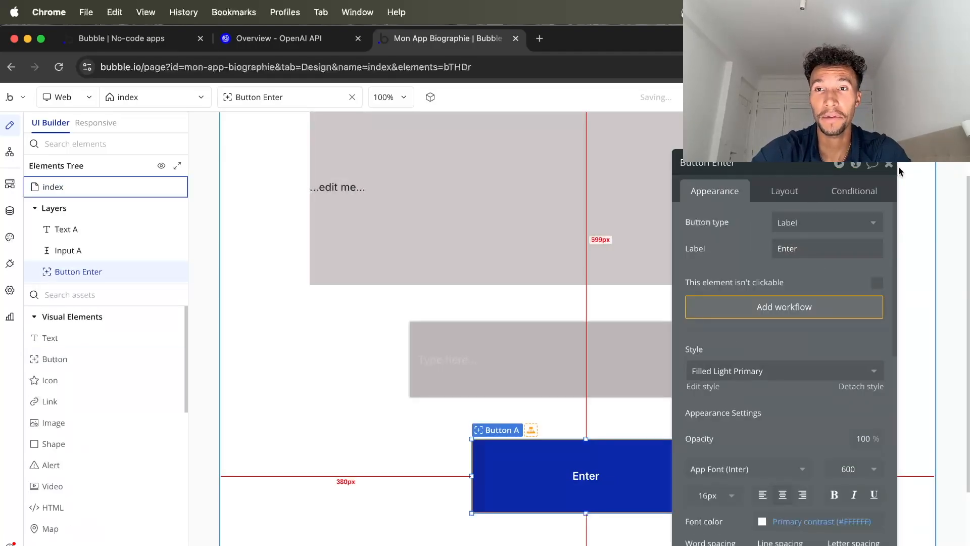
{"action": "left_click", "coordinate": [896, 165]}
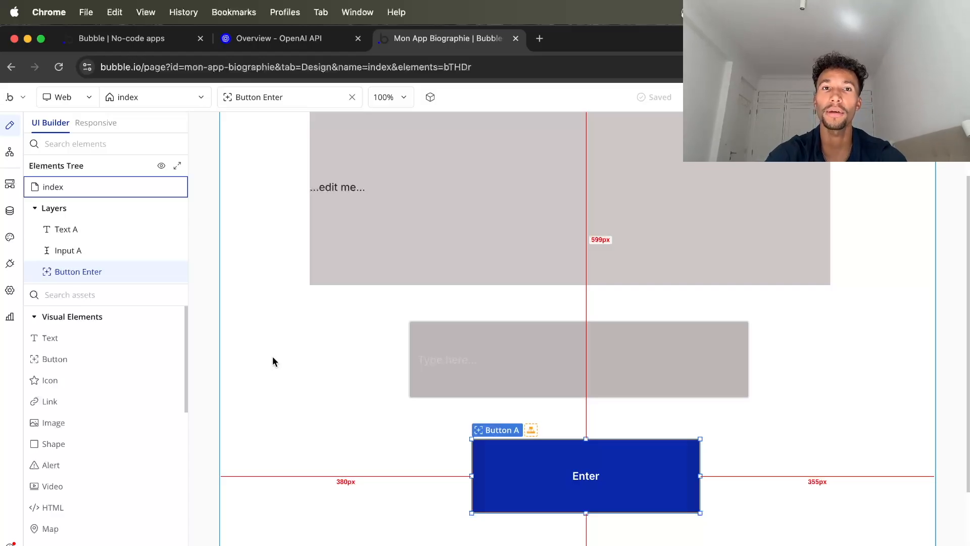
- Switch to the OpenAI platform and open the user API keys of the profile
{"action": "left_click", "coordinate": [286, 48]}
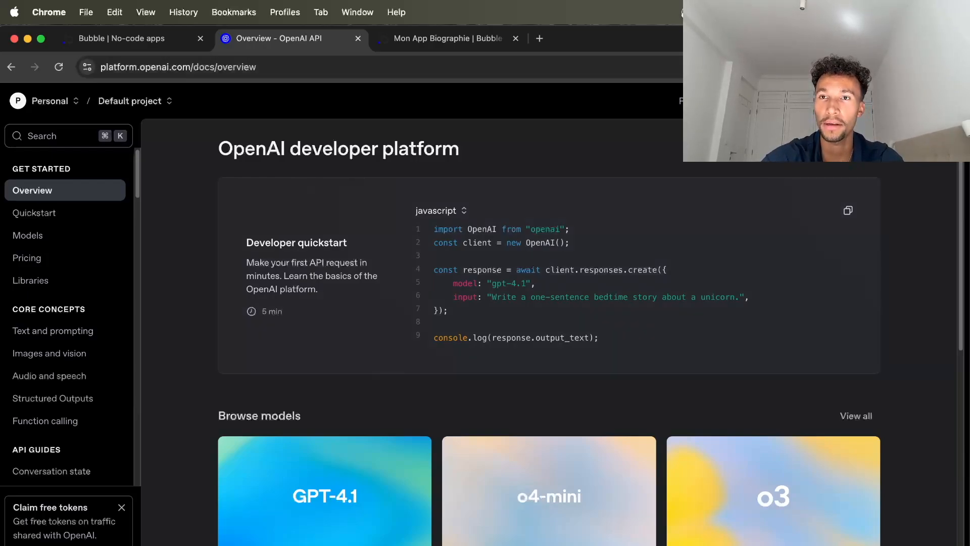
{"action": "left_click", "coordinate": [952, 100]}
{"action": "left_click", "coordinate": [865, 218]}
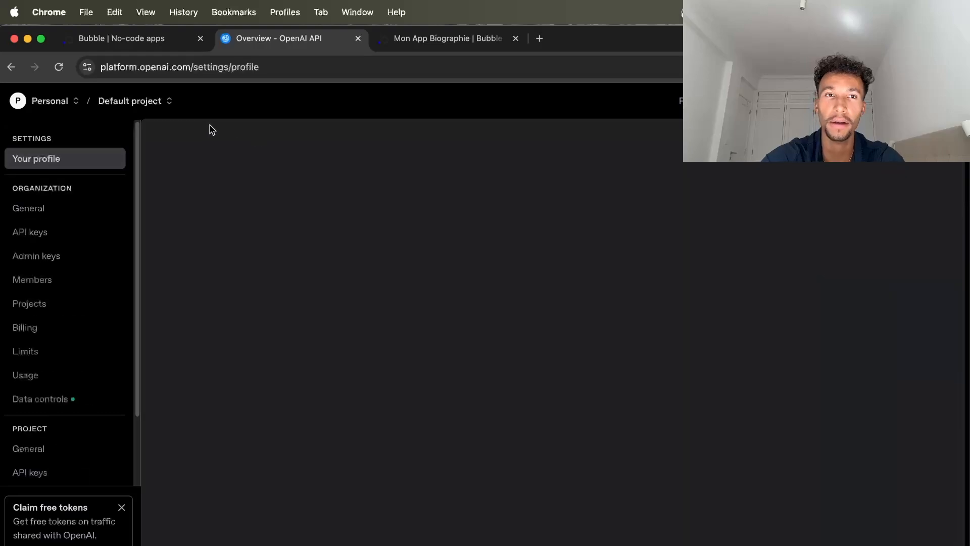
{"action": "left_click", "coordinate": [261, 167]}
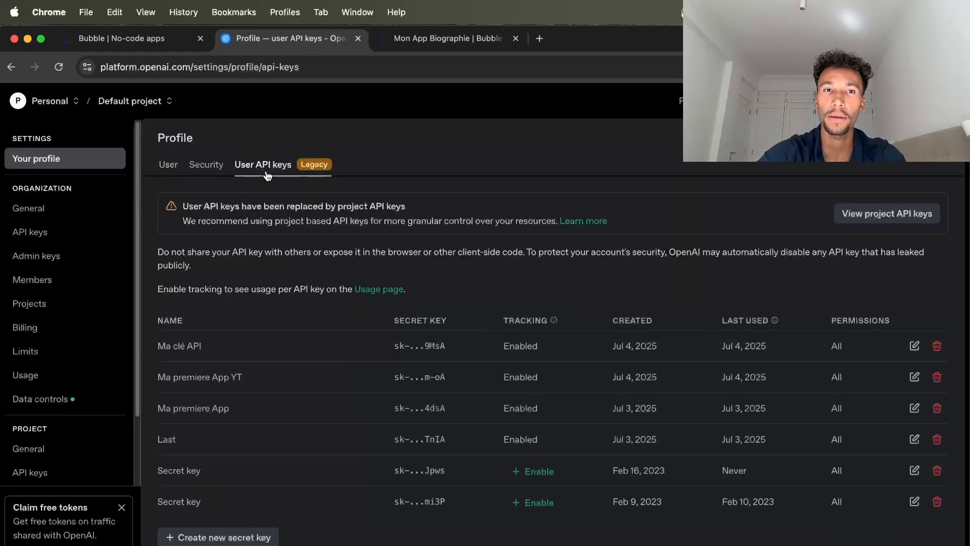
- Create a new secret key named Biographie with all permissions and copy it
{"action": "left_click", "coordinate": [241, 538]}
{"action": "type", "text": "Biographie"}
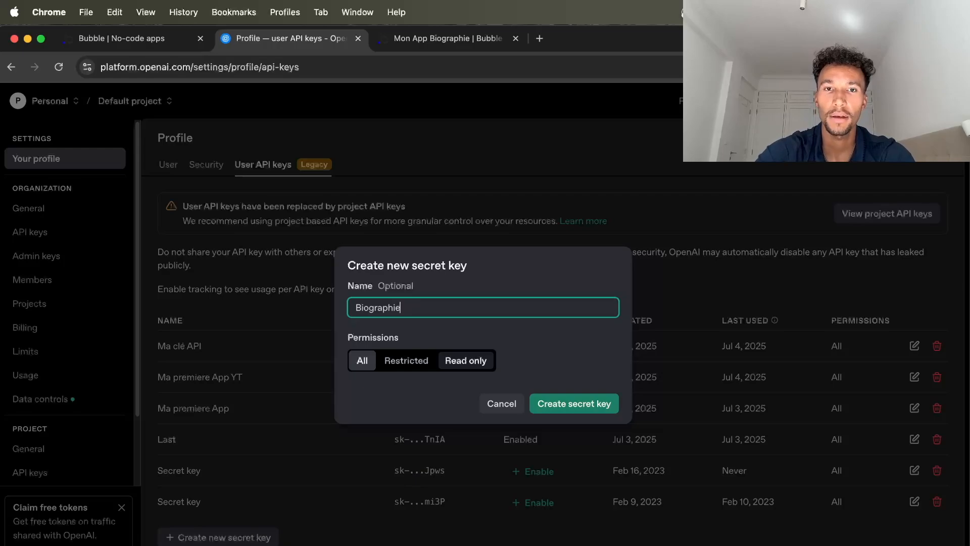
{"action": "left_click", "coordinate": [571, 403]}
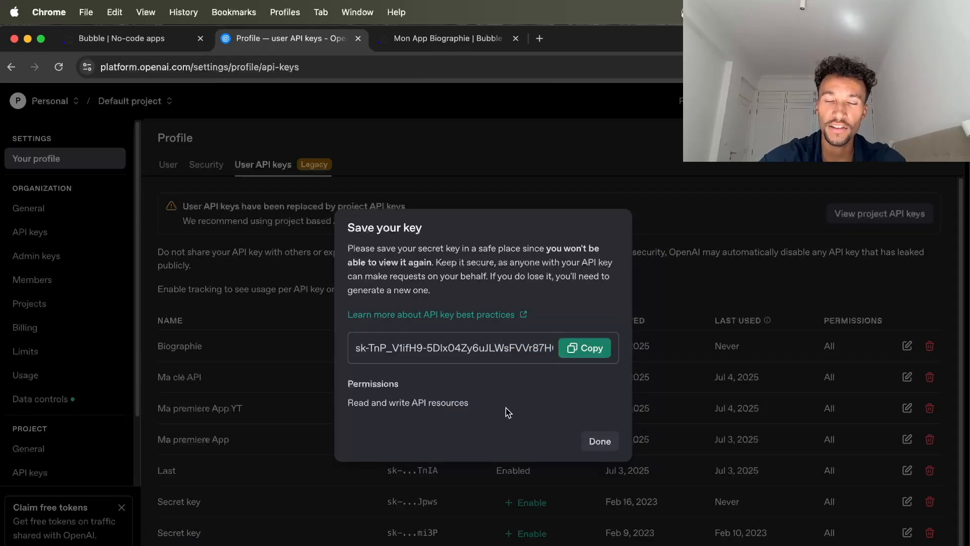
{"action": "left_click", "coordinate": [571, 347]}
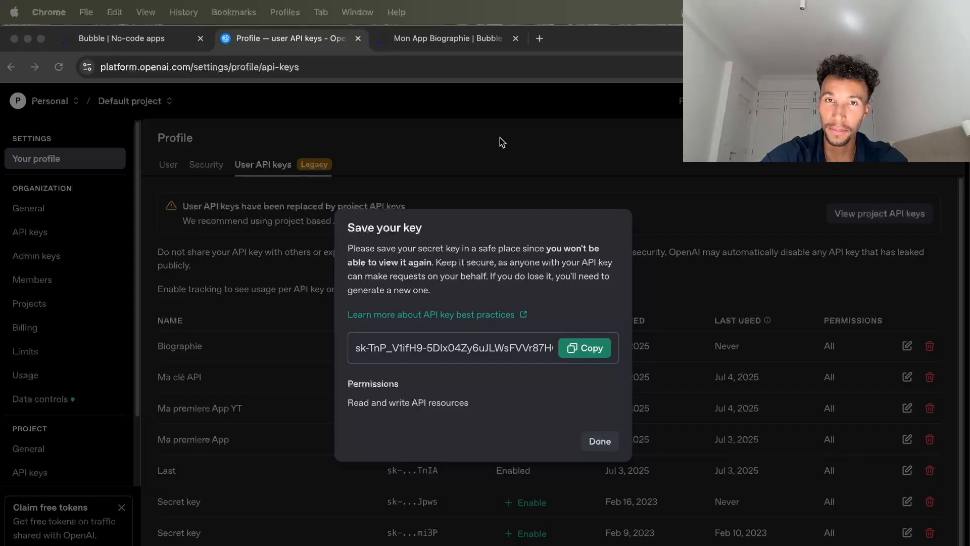
- Switch to the Bubble editor of Mon App Biographie and install the API Connector plugin
{"action": "left_click", "coordinate": [139, 46]}
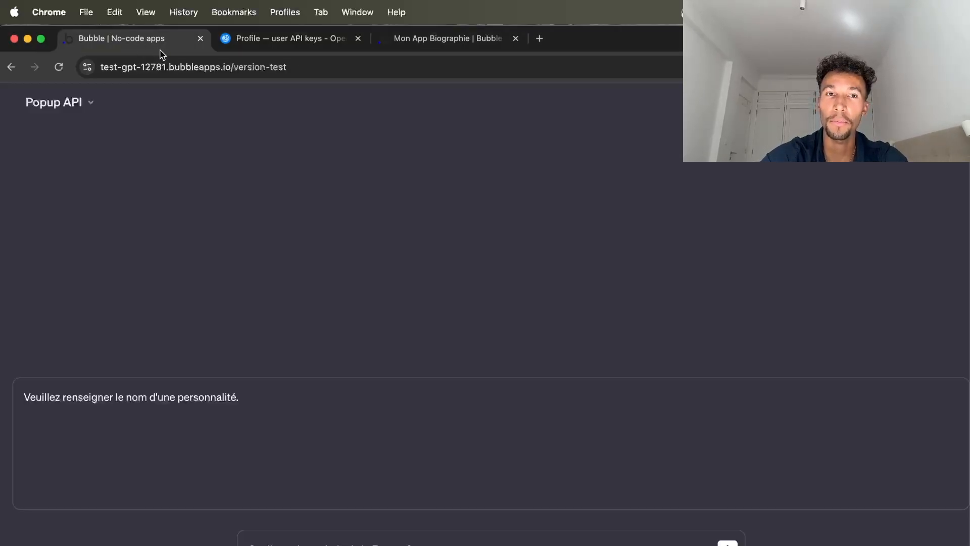
{"action": "left_click", "coordinate": [450, 40]}
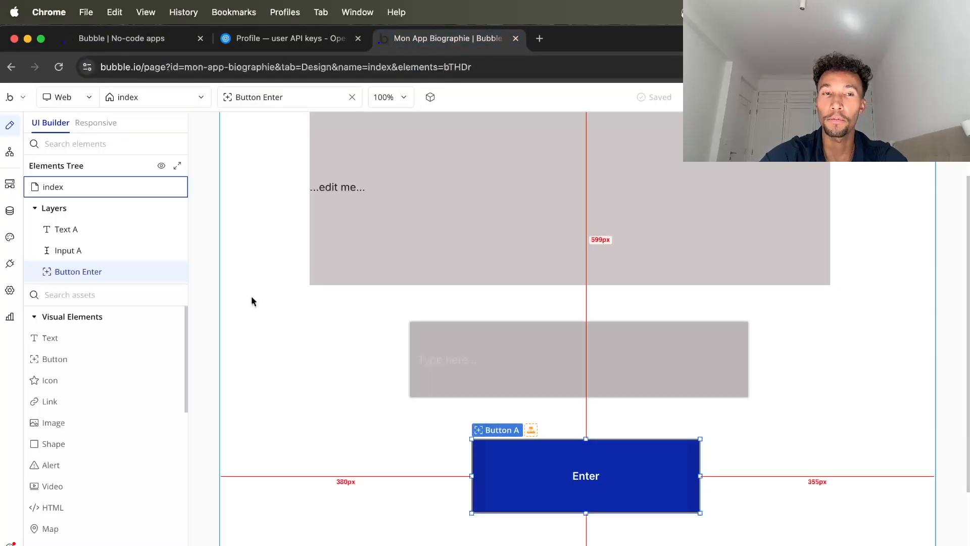
{"action": "left_click", "coordinate": [9, 272]}
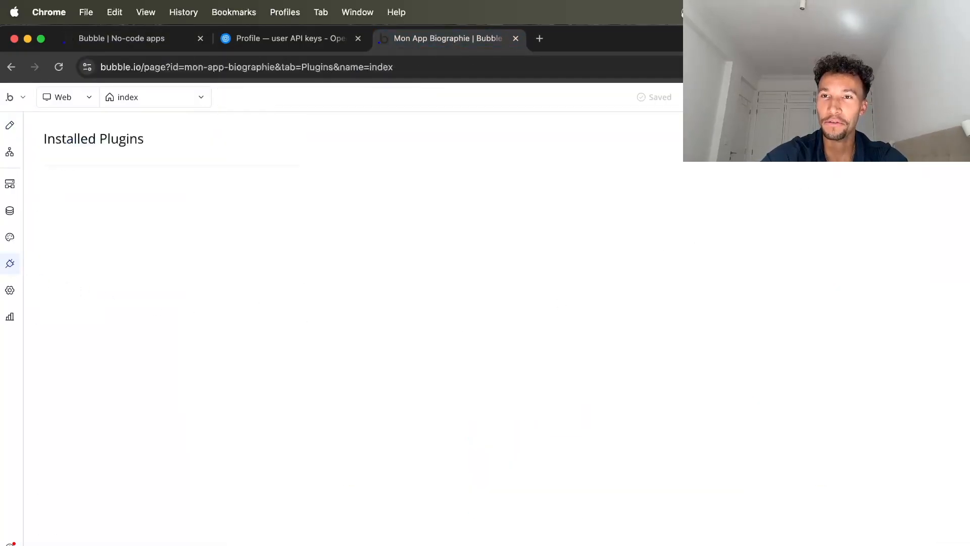
{"action": "left_click", "coordinate": [736, 223]}
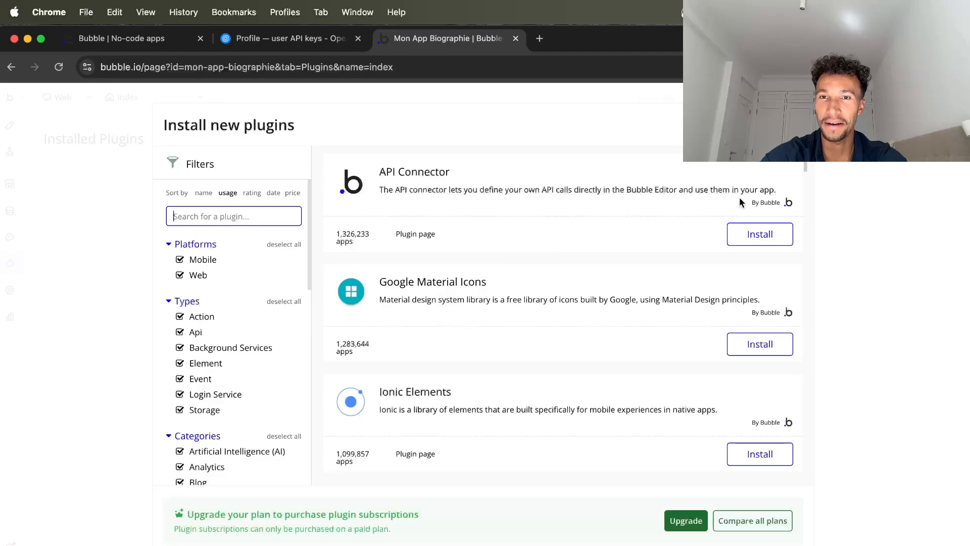
{"action": "left_click", "coordinate": [753, 232]}
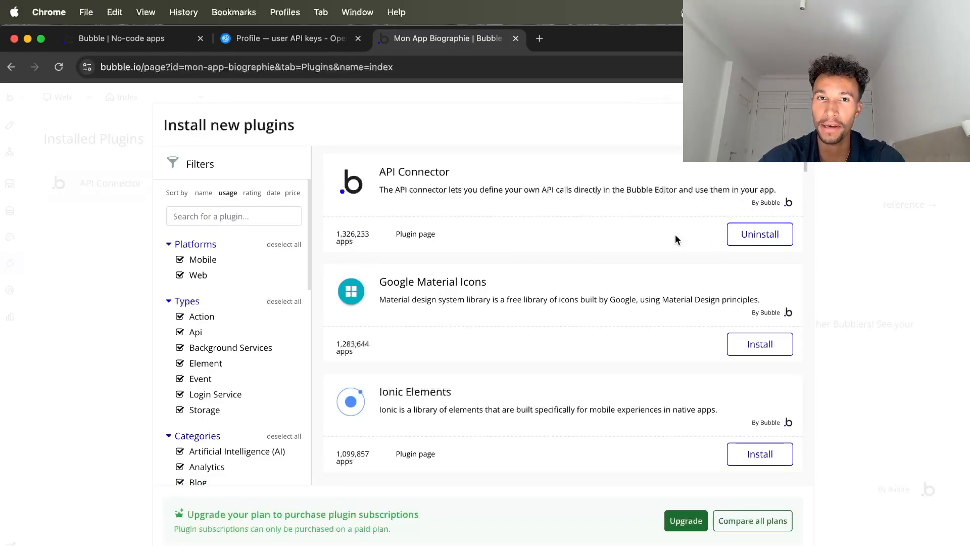
{"action": "left_click", "coordinate": [833, 187]}
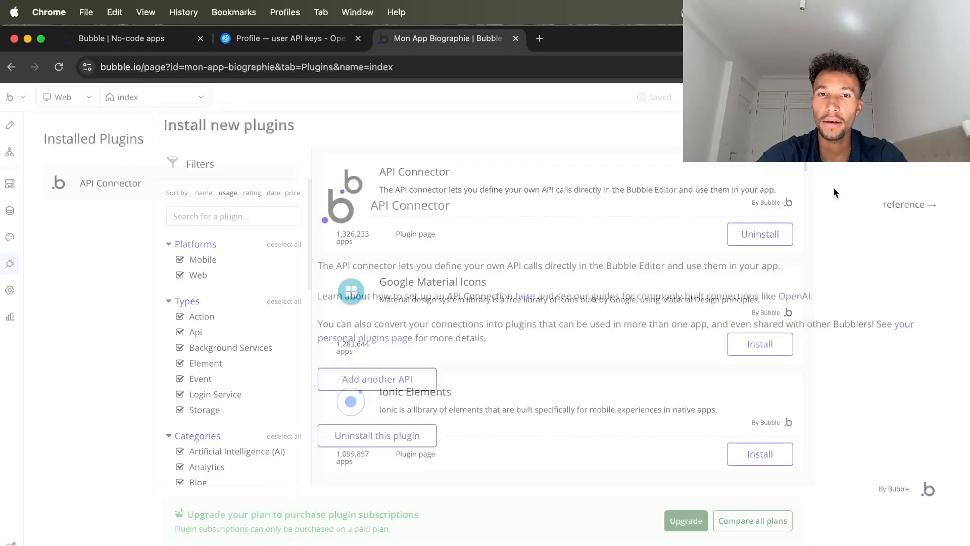
- Add an API named New API Biographie to the API Connector and set its authentication to Private key in header
{"action": "left_click", "coordinate": [385, 390]}
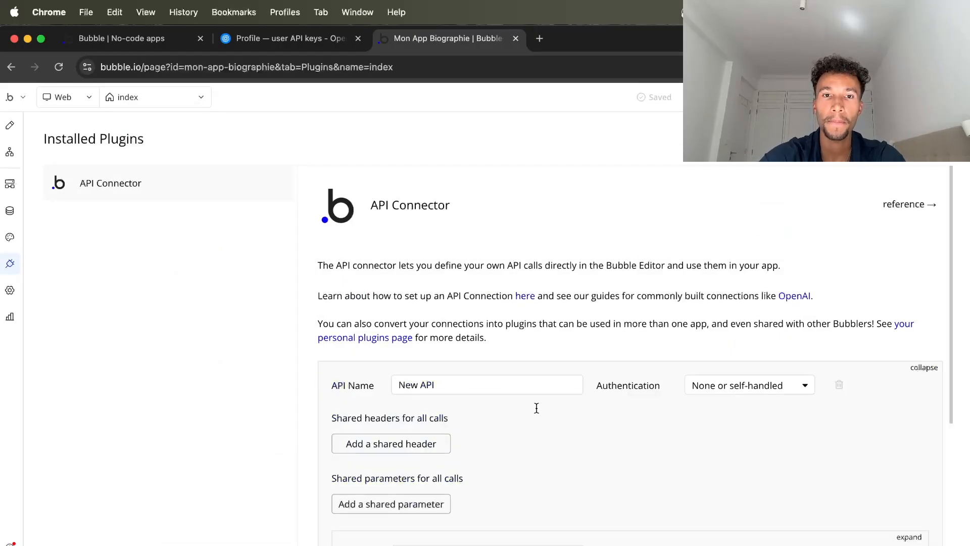
{"action": "left_click", "coordinate": [496, 387]}
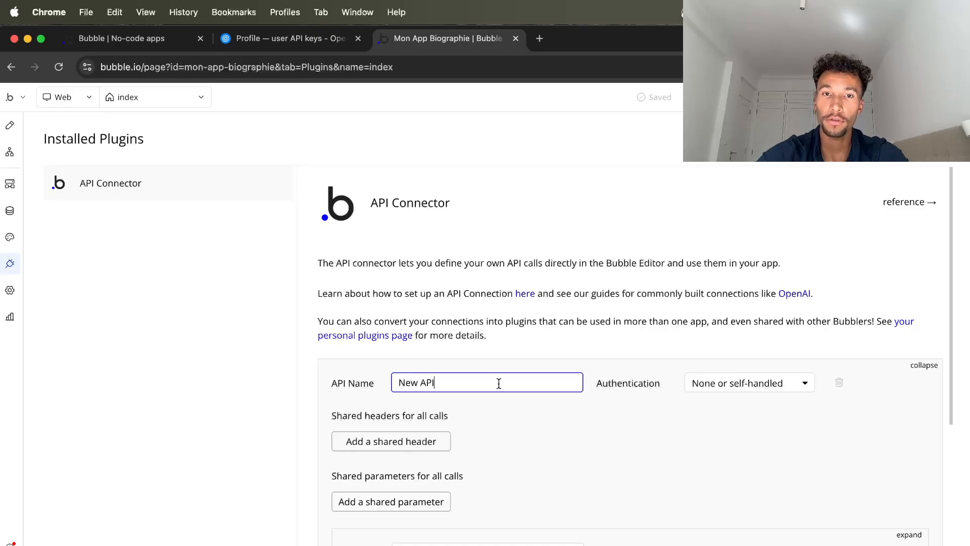
{"action": "type", "text": "Biographie"}
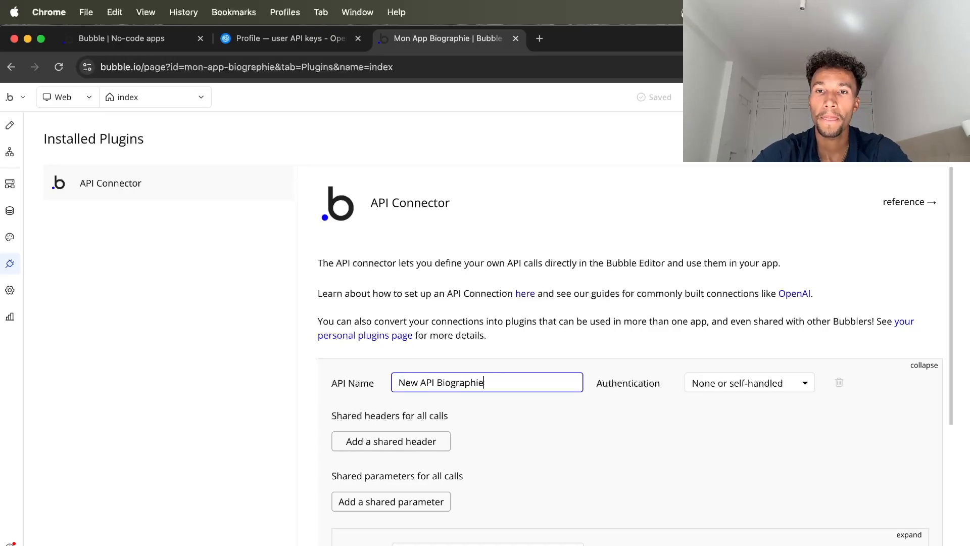
{"action": "left_click", "coordinate": [723, 385]}
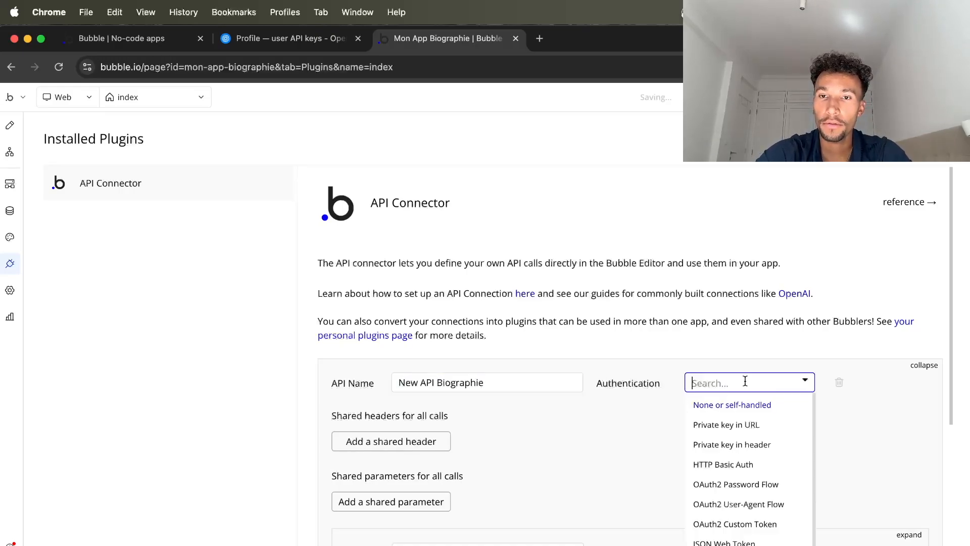
{"action": "left_click", "coordinate": [756, 445]}
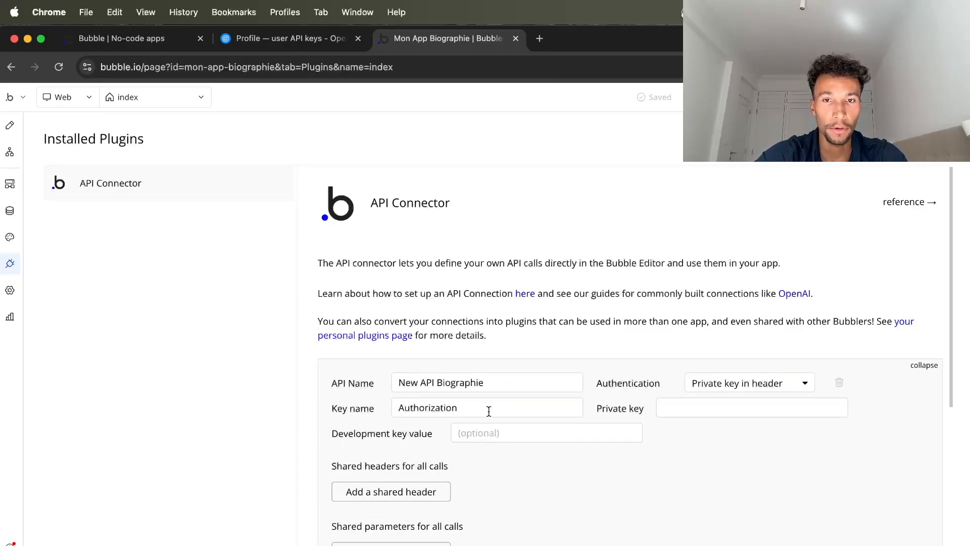
- Fill in the API's private key with the word Bearer followed by the copied OpenAI API key
{"action": "left_click", "coordinate": [709, 415]}
{"action": "type", "text": "Bearer"}
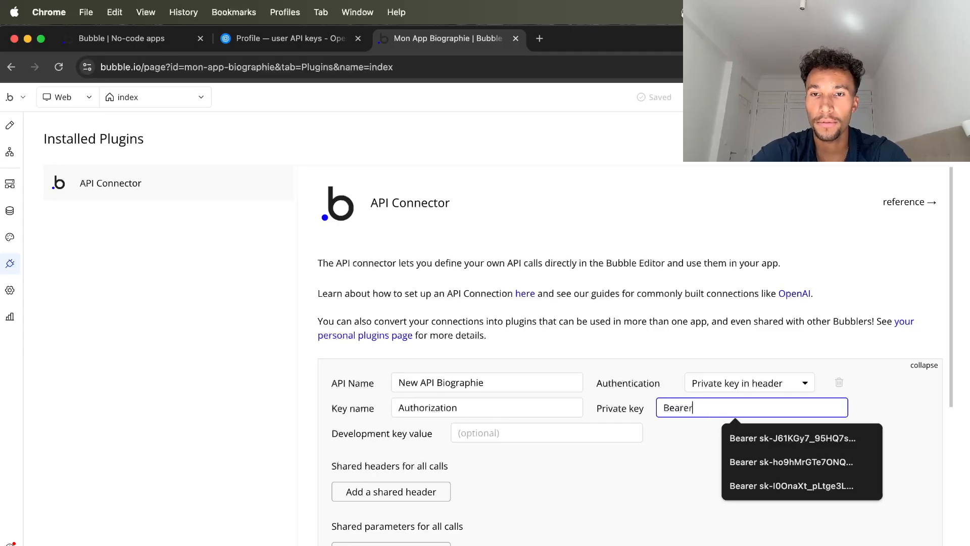
{"action": "key", "text": "super+v"}
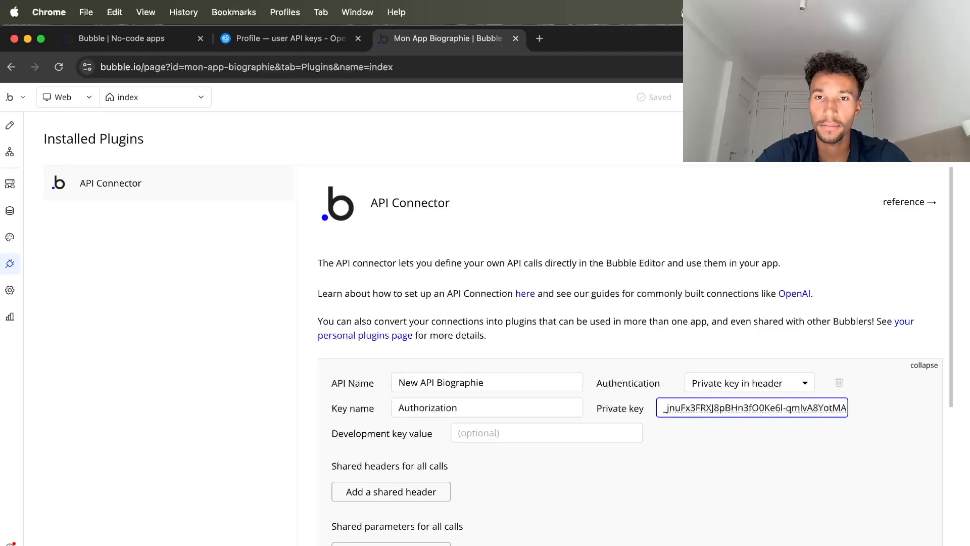
{"action": "left_click", "coordinate": [693, 477]}
- Copy the complete private key entry, including Bearer, into the development key value
{"action": "left_click", "coordinate": [707, 412]}
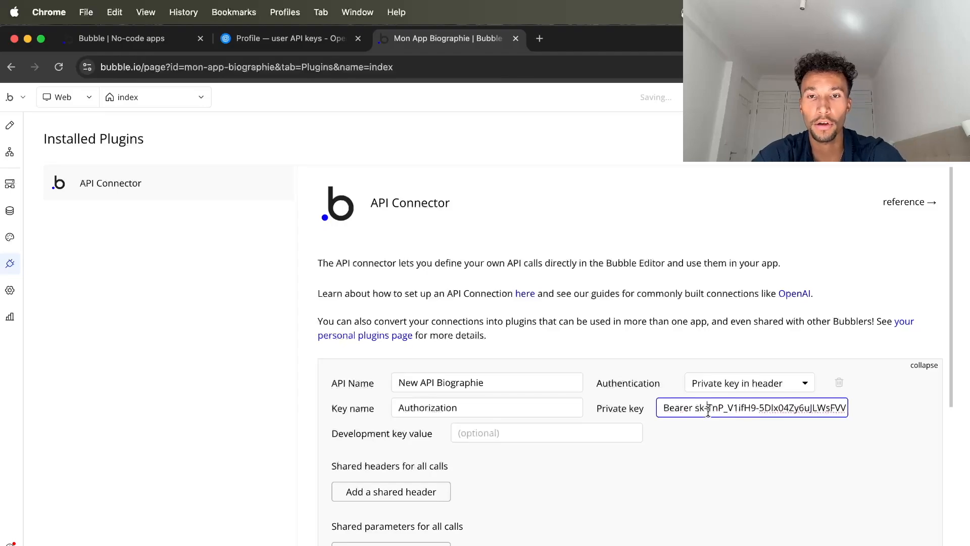
{"action": "key", "text": "super+a"}
{"action": "key", "text": "super+c"}
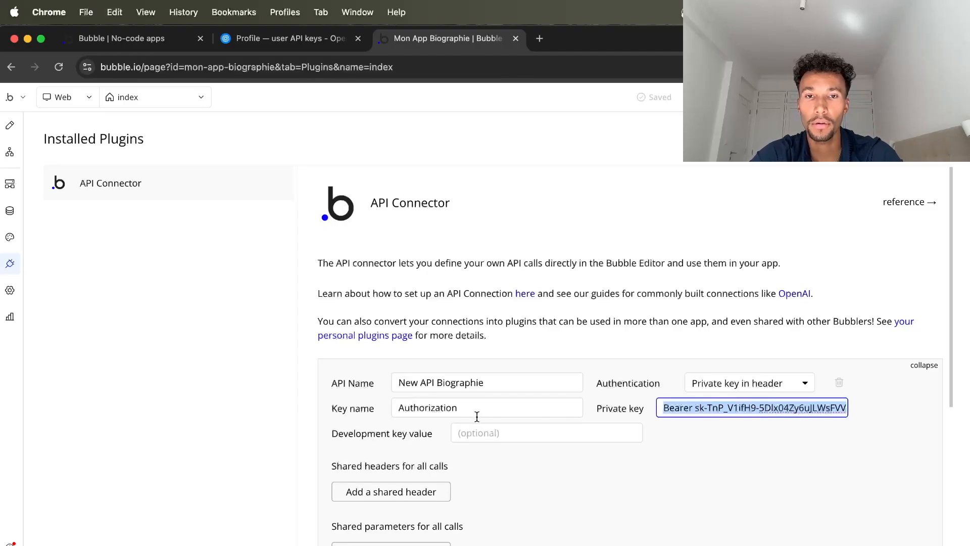
{"action": "left_click", "coordinate": [490, 433]}
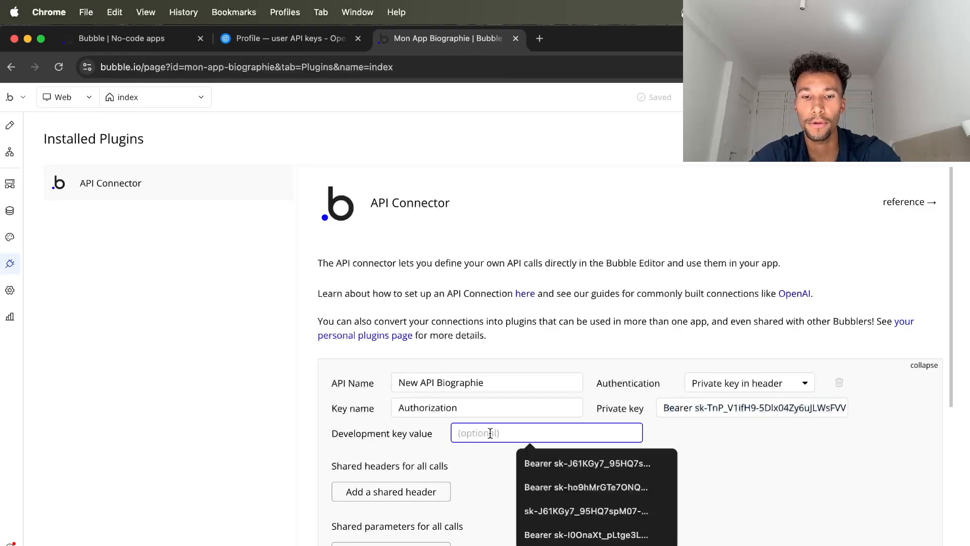
{"action": "key", "text": "super+v"}
{"action": "left_click", "coordinate": [677, 467]}
- Add a shared header for all calls with key Content-type and value application/json
{"action": "scroll", "coordinate": [577, 467], "scroll_direction": "down", "scroll_amount": 1}
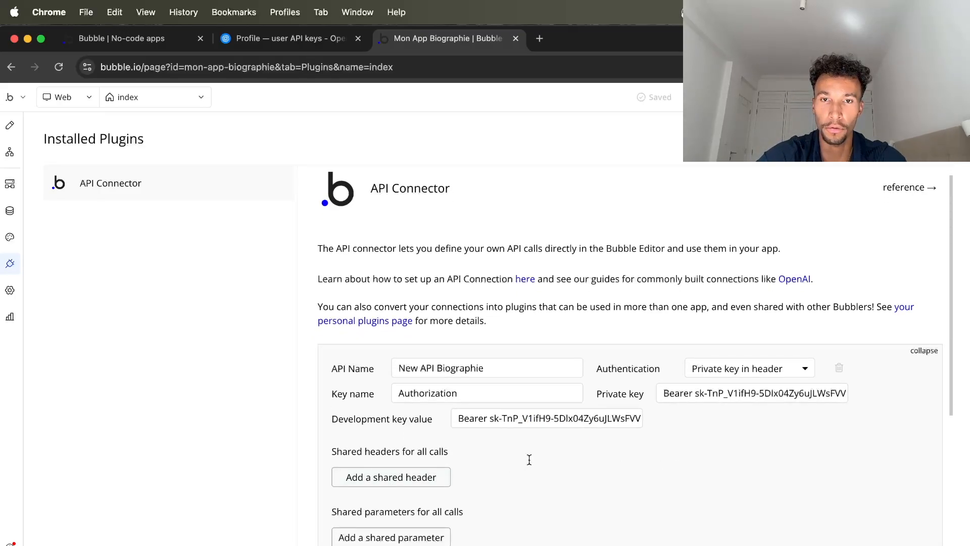
{"action": "scroll", "coordinate": [529, 459], "scroll_direction": "down", "scroll_amount": 1}
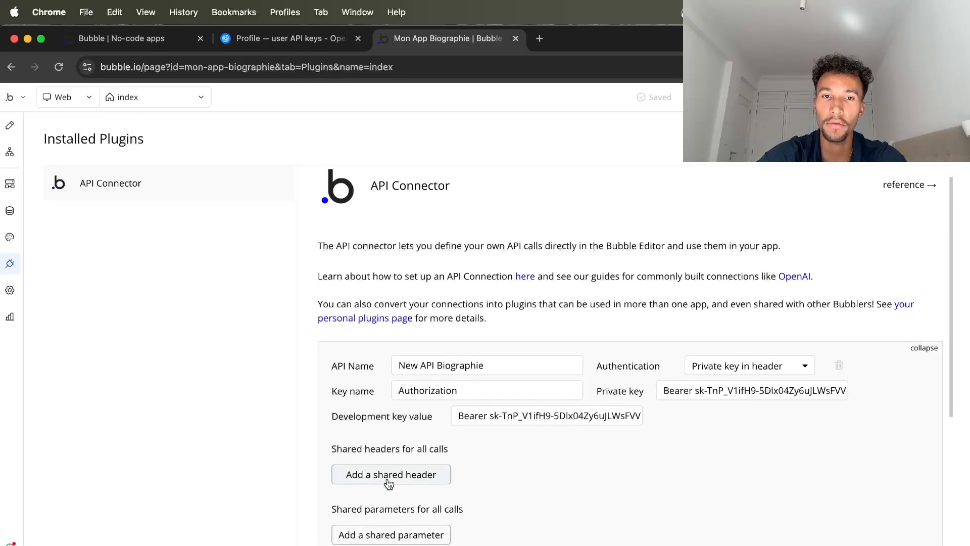
{"action": "left_click", "coordinate": [407, 484]}
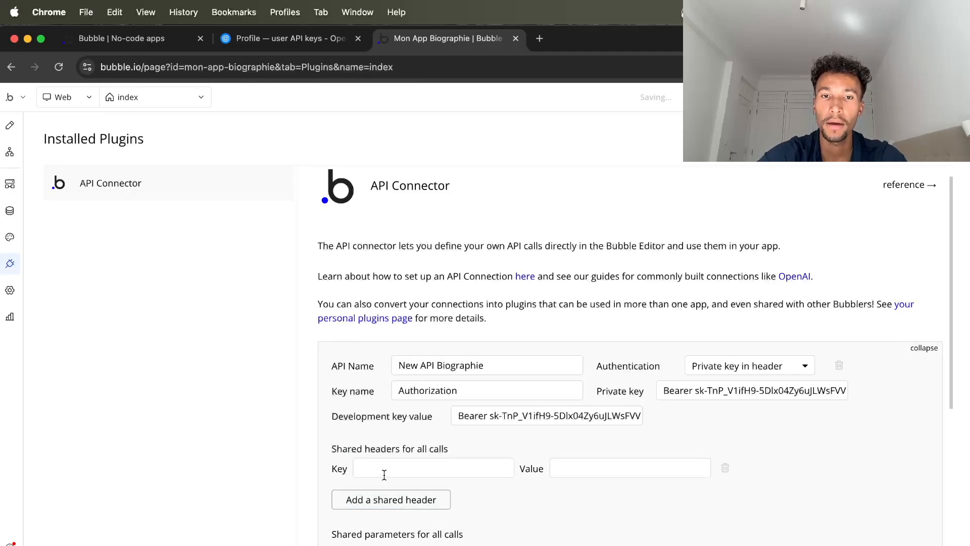
{"action": "left_click", "coordinate": [420, 470]}
{"action": "left_click", "coordinate": [454, 498]}
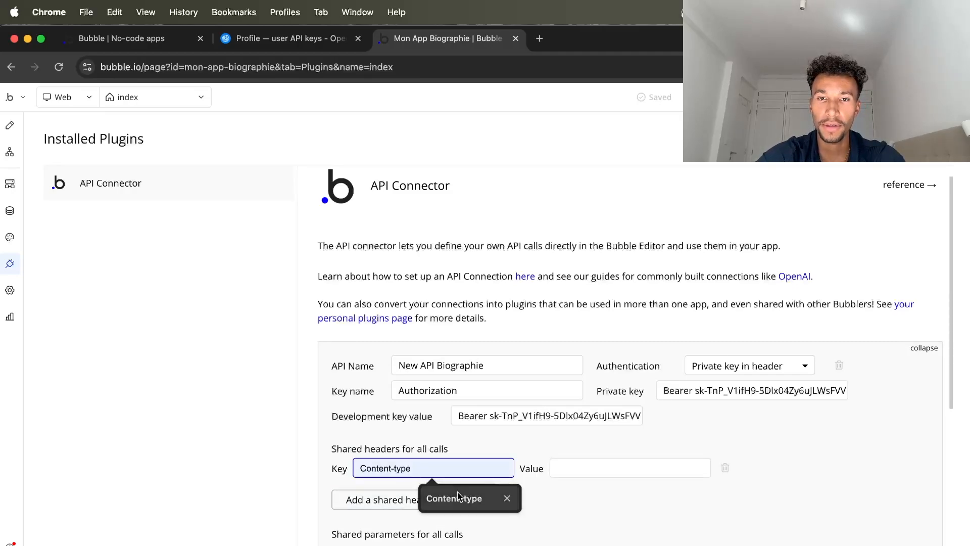
{"action": "left_click", "coordinate": [612, 469]}
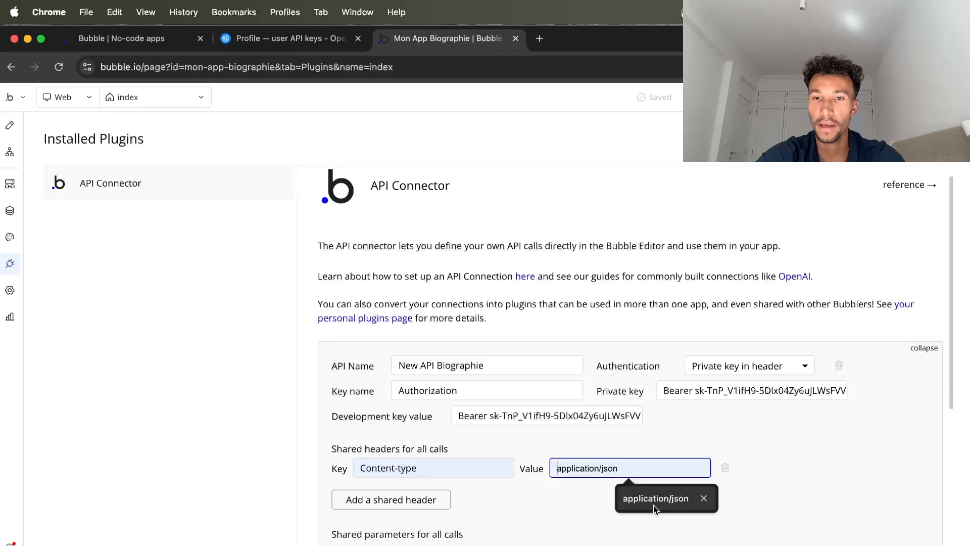
{"action": "left_click", "coordinate": [667, 501]}
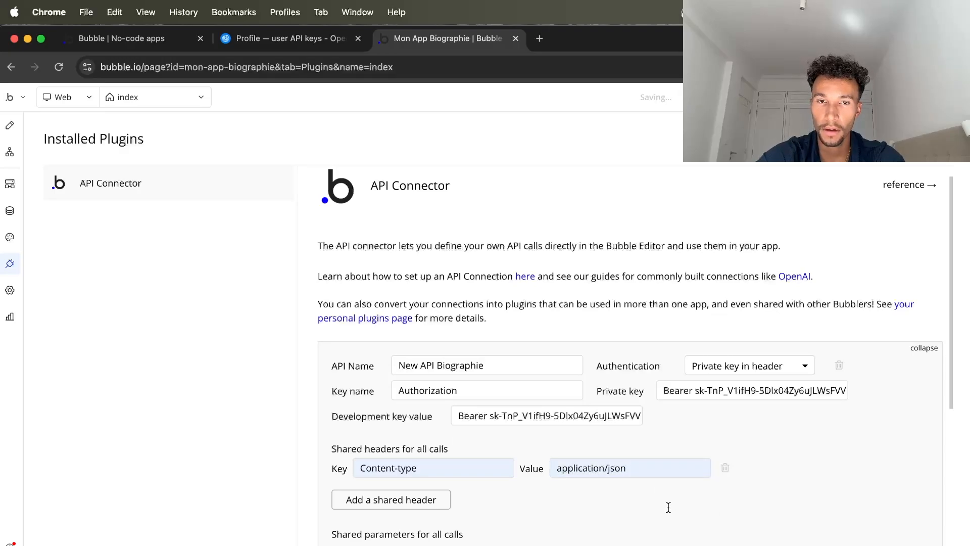
- Expand the settings of the API Call entry and set it to be used as an Action
{"action": "scroll", "coordinate": [668, 507], "scroll_direction": "down", "scroll_amount": 2}
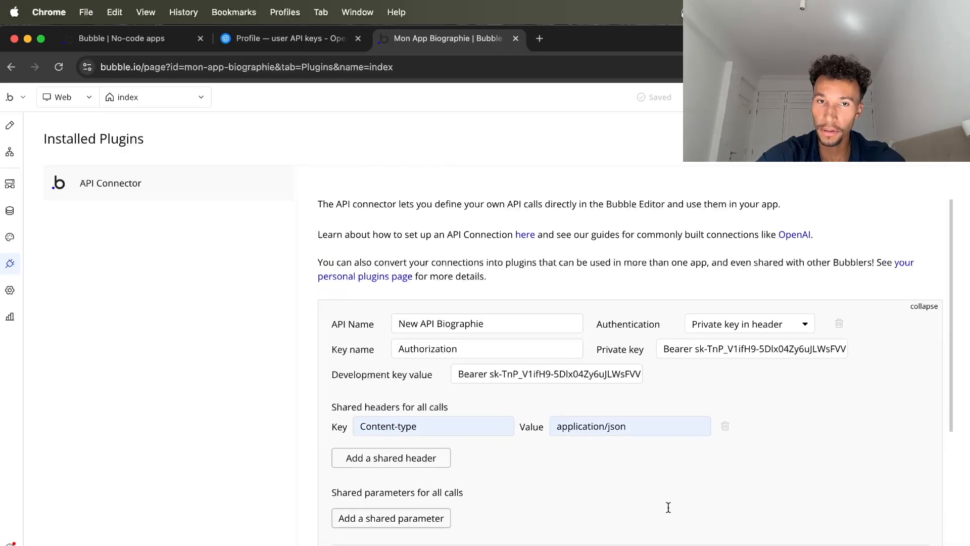
{"action": "scroll", "coordinate": [669, 507], "scroll_direction": "down", "scroll_amount": 4}
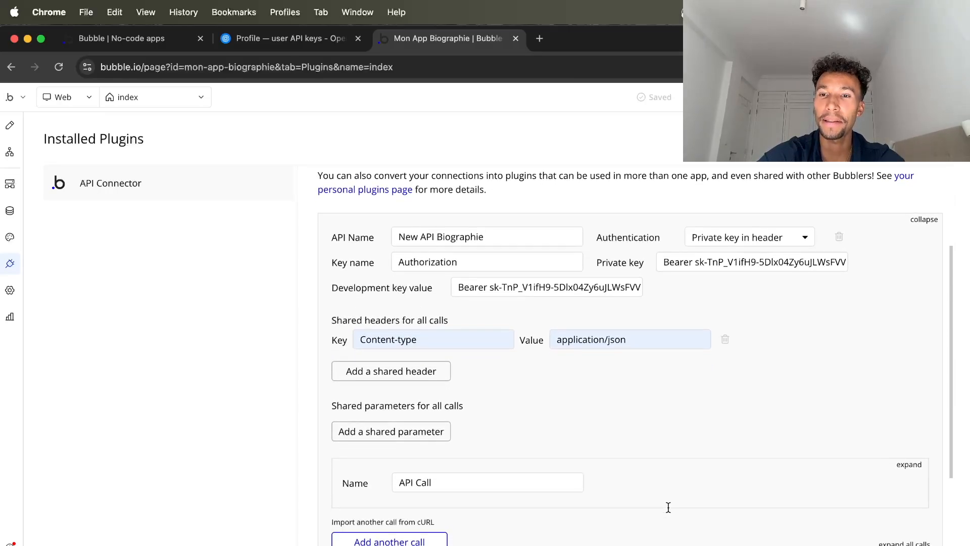
{"action": "scroll", "coordinate": [668, 507], "scroll_direction": "down", "scroll_amount": 1}
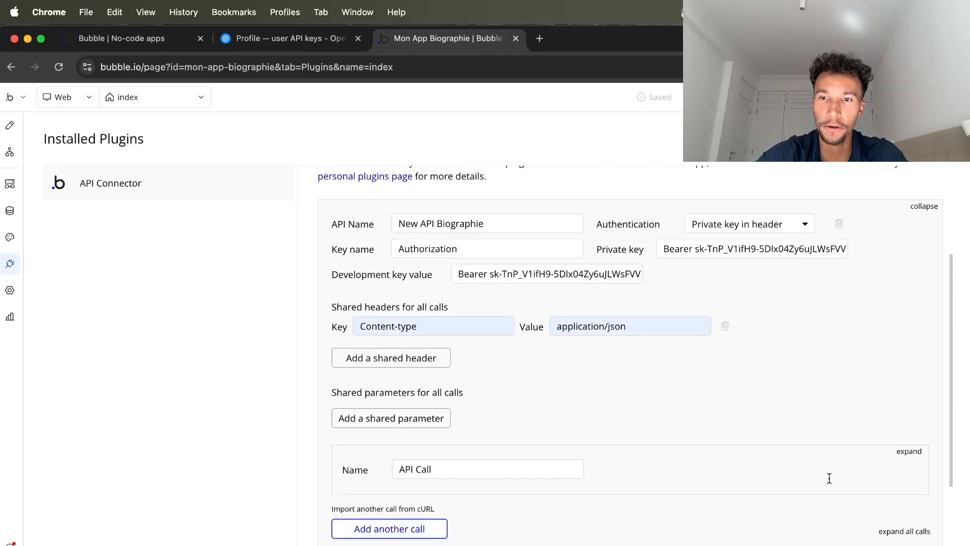
{"action": "left_click", "coordinate": [909, 451]}
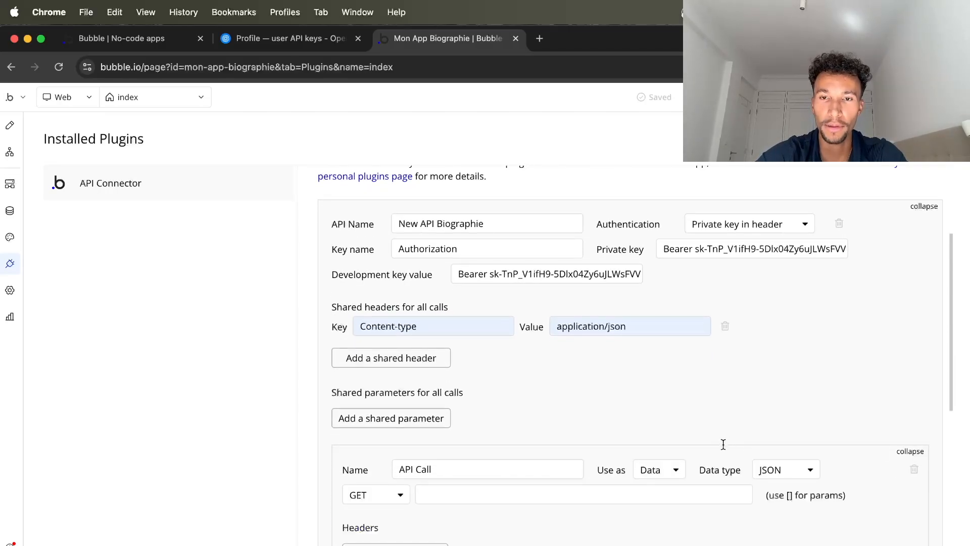
{"action": "left_click", "coordinate": [669, 476]}
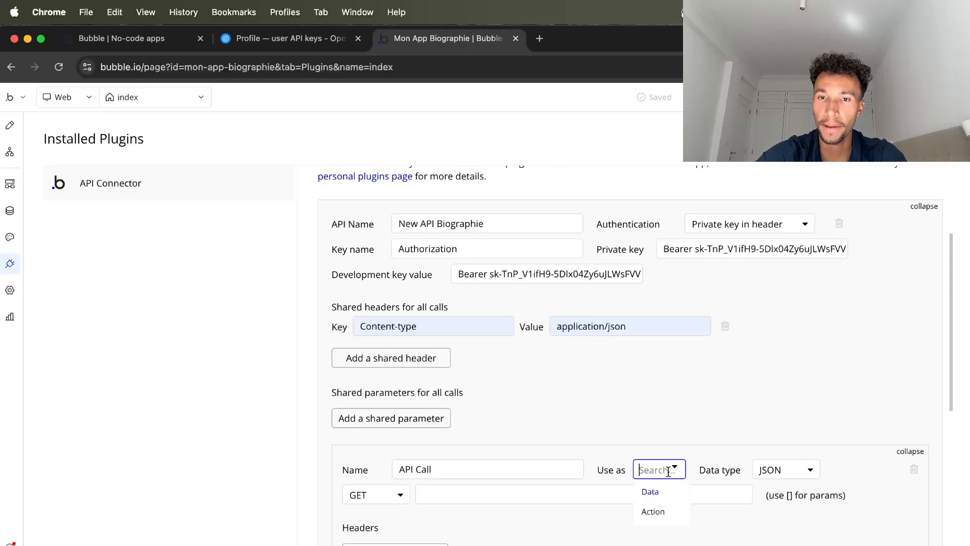
{"action": "left_click", "coordinate": [664, 511]}
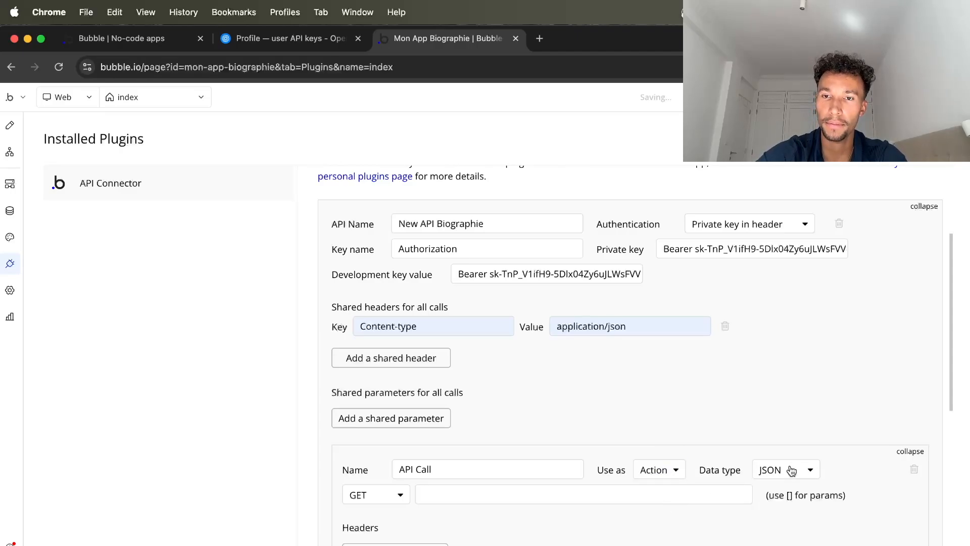
{"action": "left_click", "coordinate": [402, 497]}
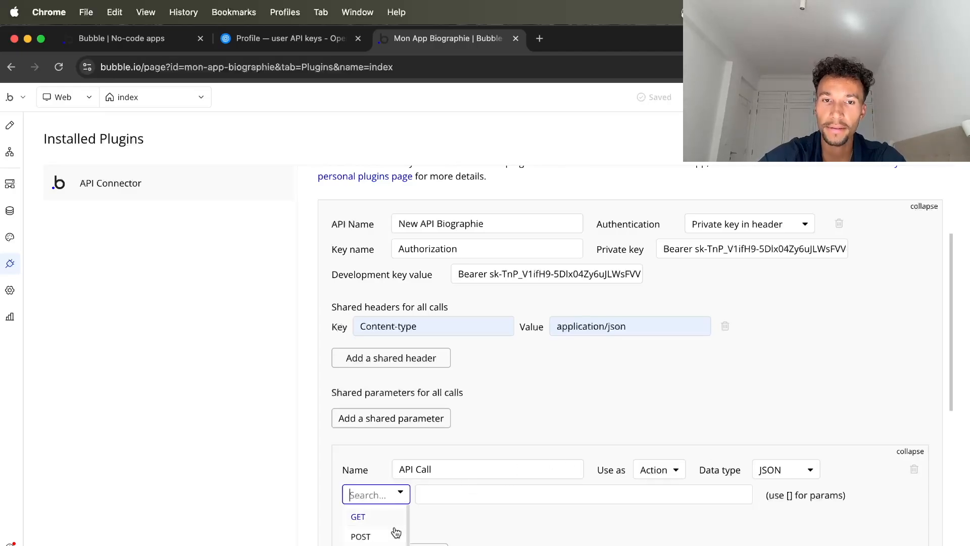
{"action": "left_click", "coordinate": [393, 536]}
{"action": "left_click", "coordinate": [446, 496]}
{"action": "left_click", "coordinate": [546, 534]}
{"action": "left_click", "coordinate": [601, 529]}
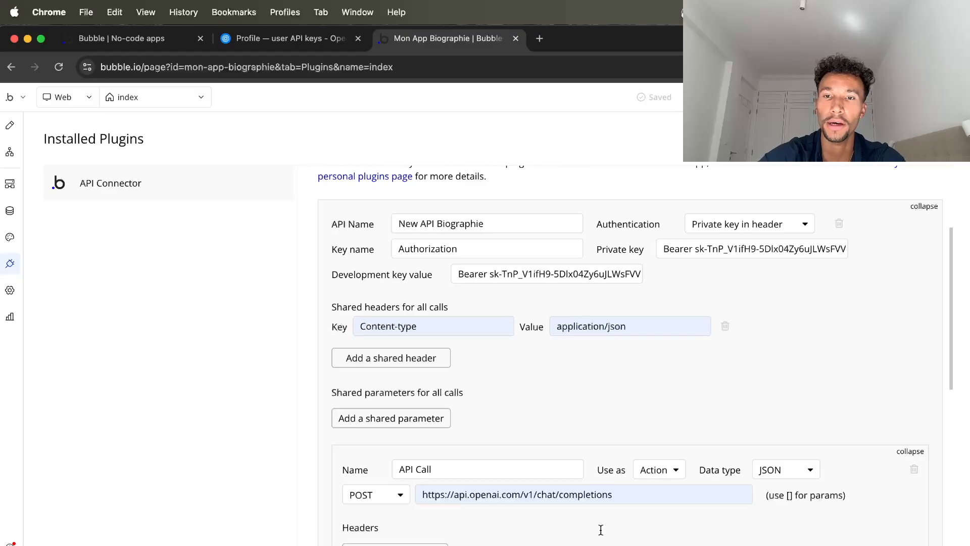
- Enter the call's JSON body with model gpt-3.5-turbo and a messages list that begins with an empty system message
{"action": "scroll", "coordinate": [560, 465], "scroll_direction": "down", "scroll_amount": 4}
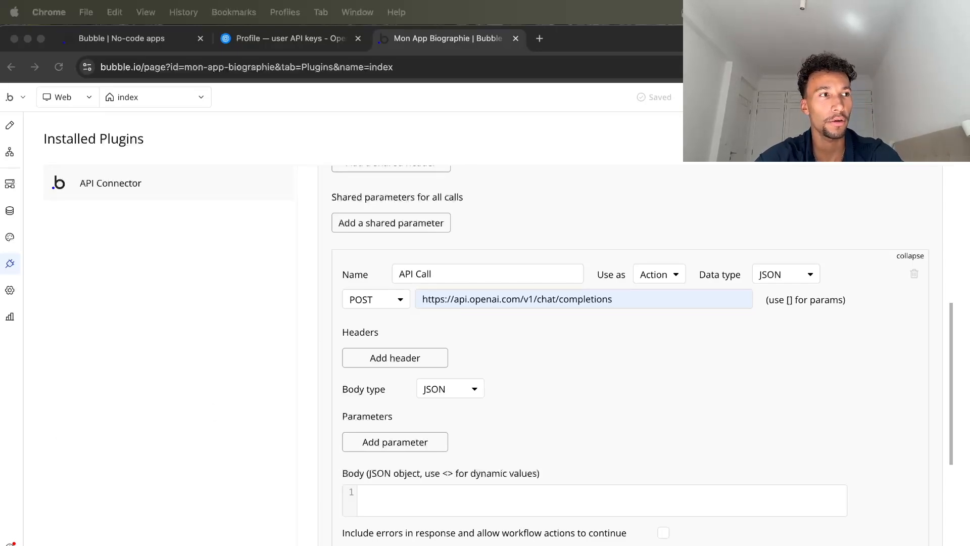
{"action": "left_click", "coordinate": [423, 503]}
{"action": "type", "text": "{   \"model\": \"gpt-3.5-turbo\",   \"messages\": [     {       \"role\": \"system\",       \"content\": \"\"     },     {       \"role\": \"user\",       \"content\": \"Redige la biographie de la personnalité suivante : \\\"<auteur>\\\"\"     }   ],   \"temperature\": 1,   \"max_tokens\": 250,   \"top_p\": 1,   \"frequency_penalty\": 0,   \"presence_penalty\": 0 }"}
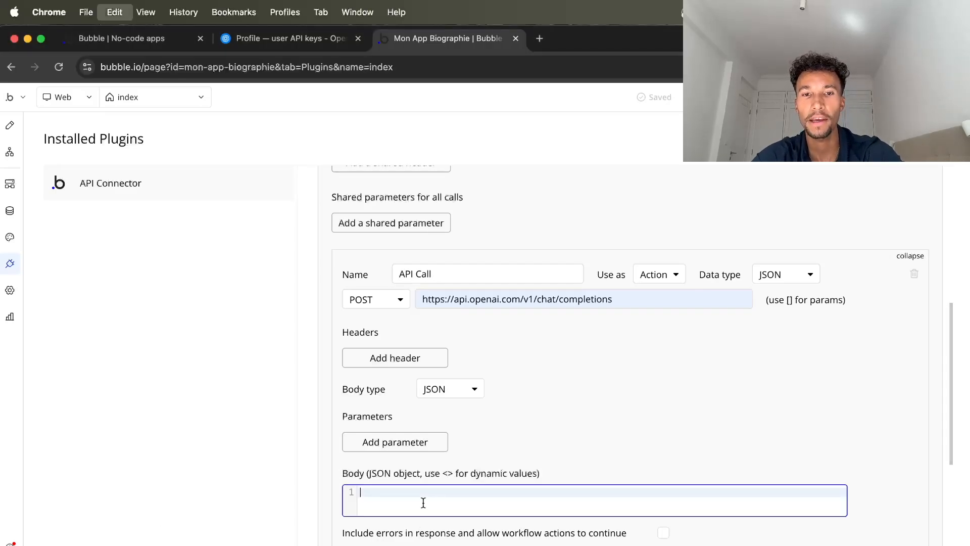
- Review the JSON body's messages block, its user prompt and the dynamic auteur placeholder
{"action": "scroll", "coordinate": [535, 354], "scroll_direction": "down", "scroll_amount": 3}
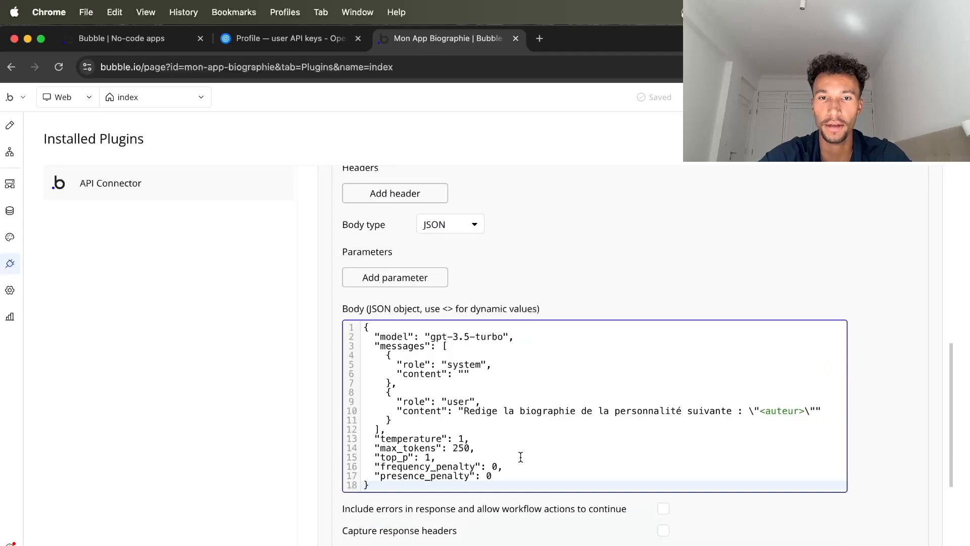
{"action": "left_click_drag", "start_coordinate": [366, 328], "coordinate": [416, 492]}
{"action": "left_click", "coordinate": [570, 428]}
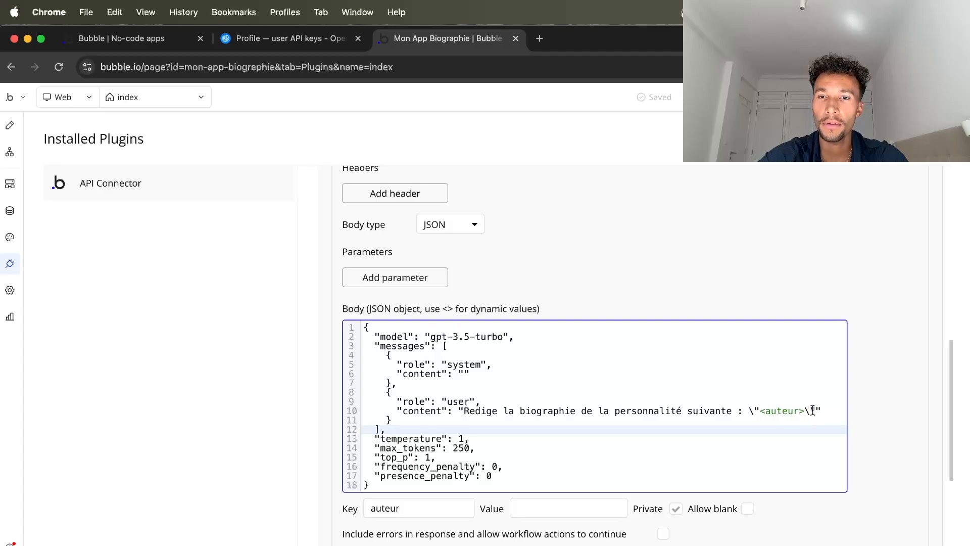
{"action": "left_click_drag", "start_coordinate": [821, 411], "coordinate": [370, 364]}
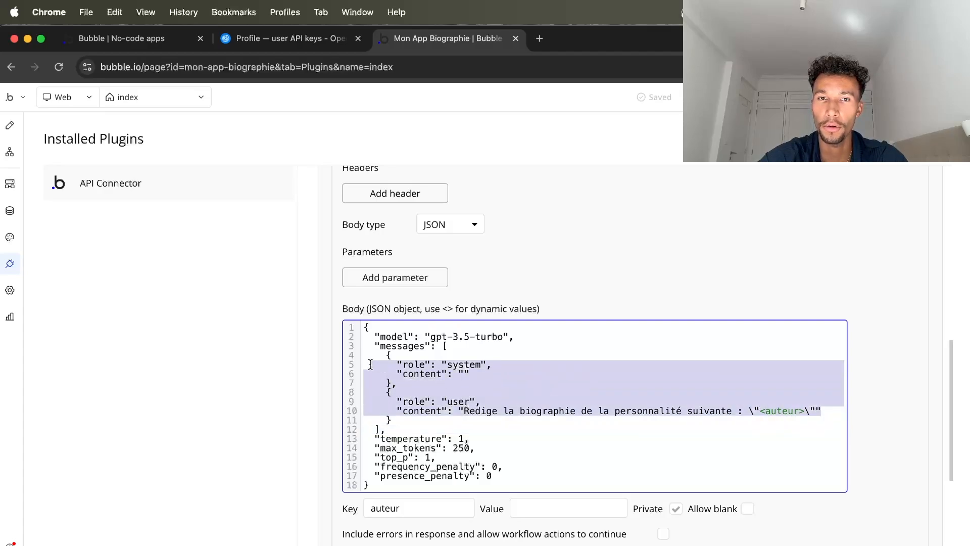
{"action": "left_click", "coordinate": [497, 383]}
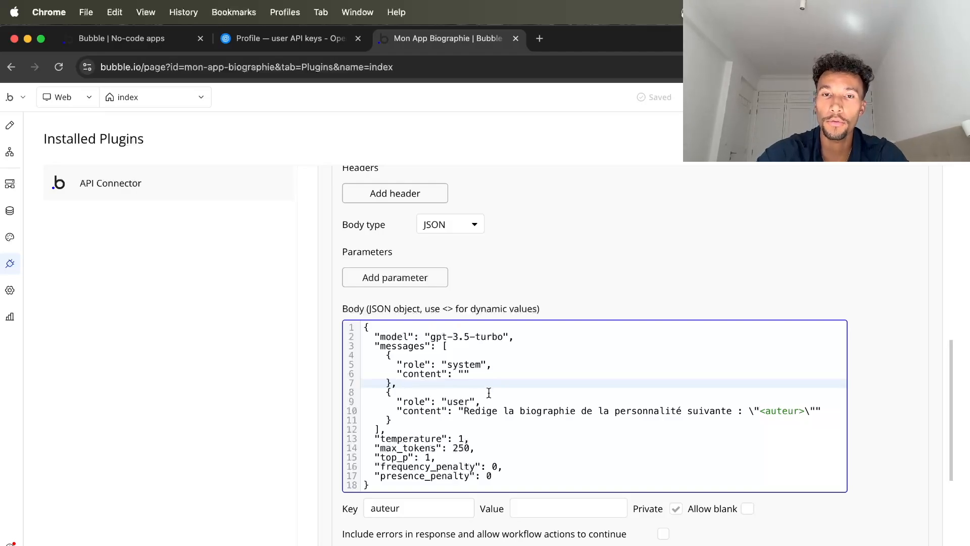
{"action": "left_click_drag", "start_coordinate": [464, 410], "coordinate": [732, 415]}
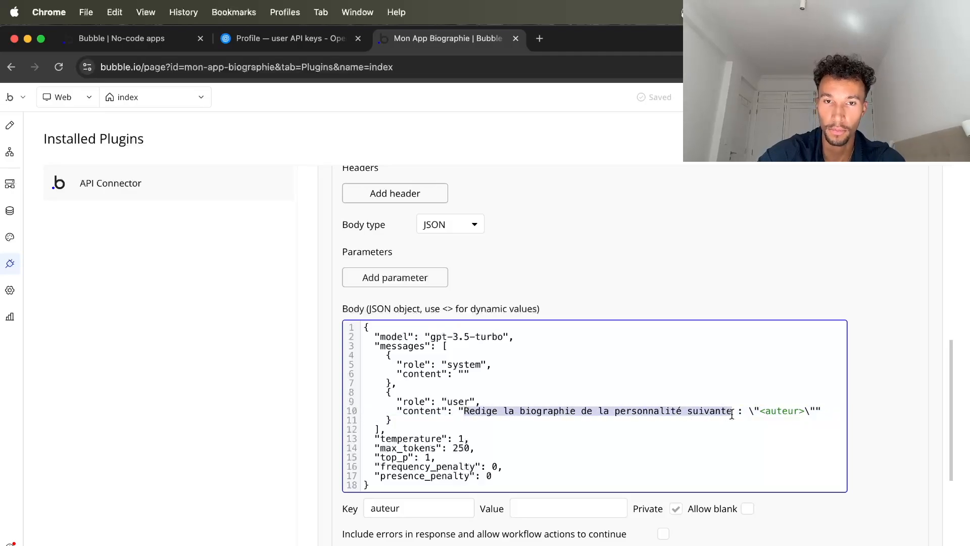
{"action": "left_click", "coordinate": [786, 411]}
{"action": "left_click_drag", "start_coordinate": [794, 412], "coordinate": [773, 412]}
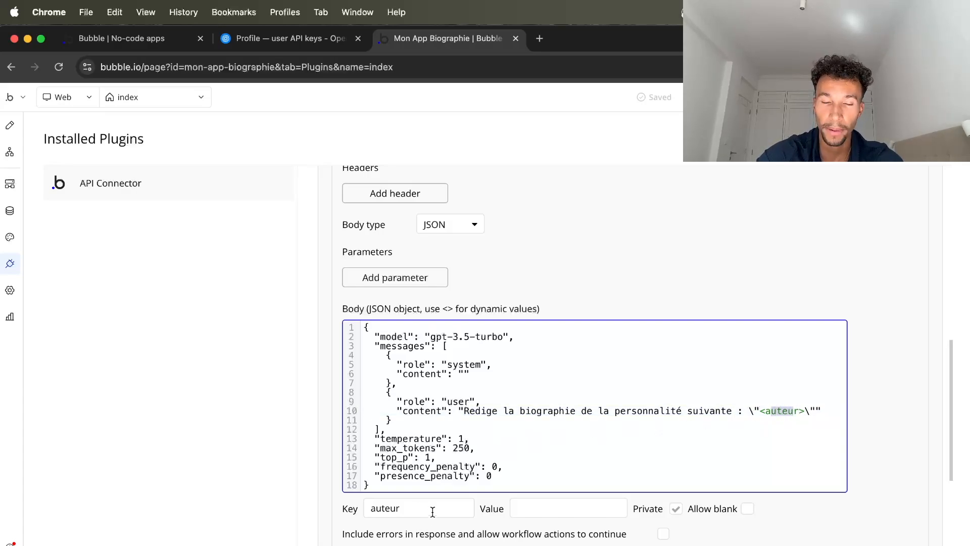
- Set the auteur parameter's value to Victor Hugo and make the parameter non-private
{"action": "left_click", "coordinate": [580, 511]}
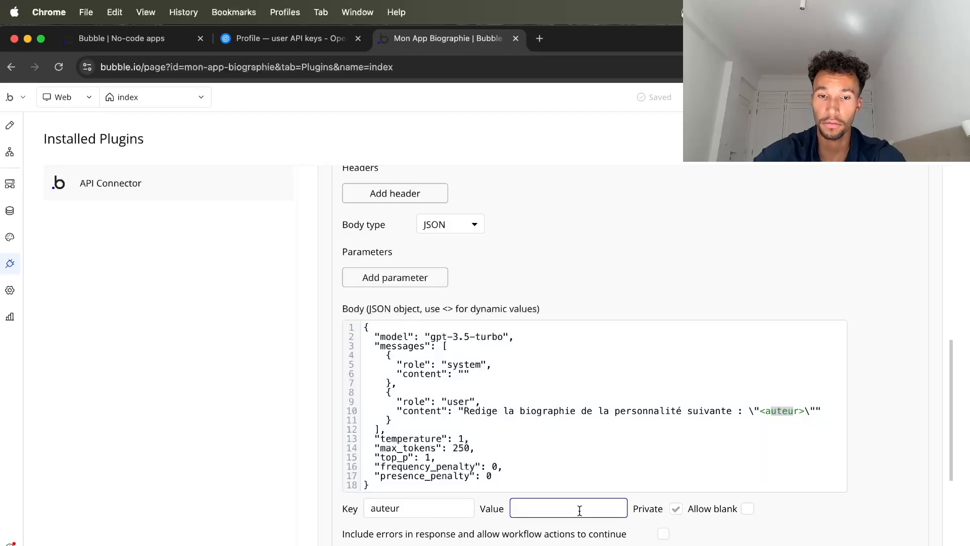
{"action": "type", "text": "Victor Hugo"}
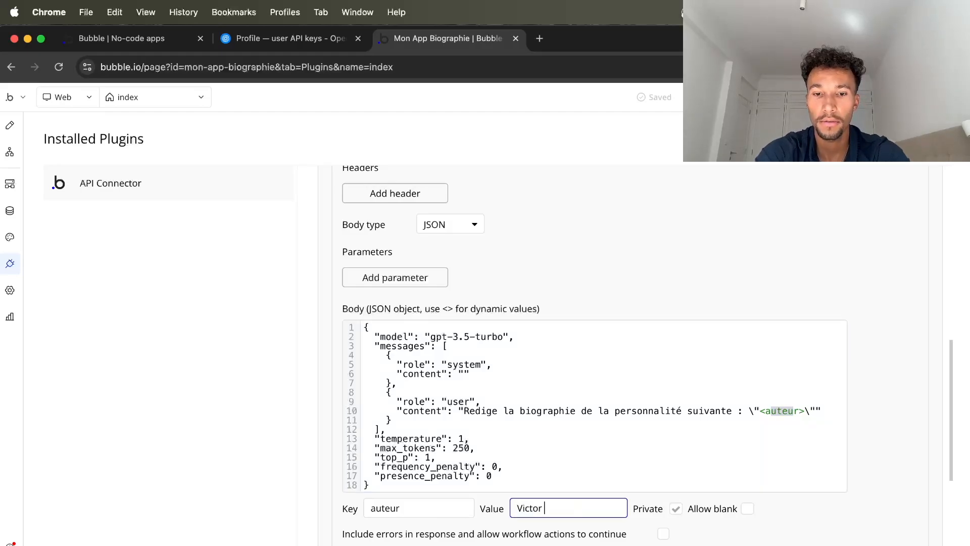
{"action": "left_click", "coordinate": [674, 509]}
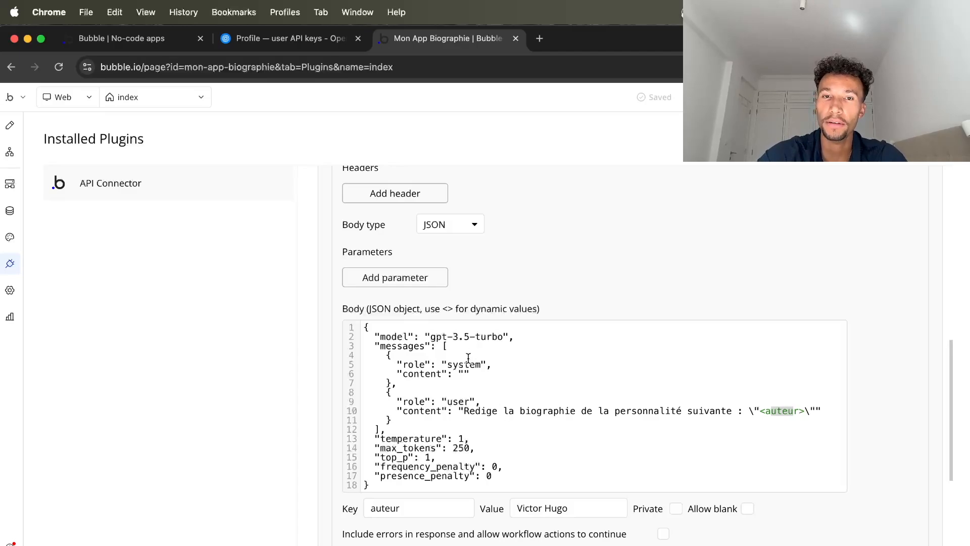
- Set the system content to "Redige une biographie en 5 points clés concis." plus, in French, a rule to request a personality's name when none is received
{"action": "left_click", "coordinate": [465, 373]}
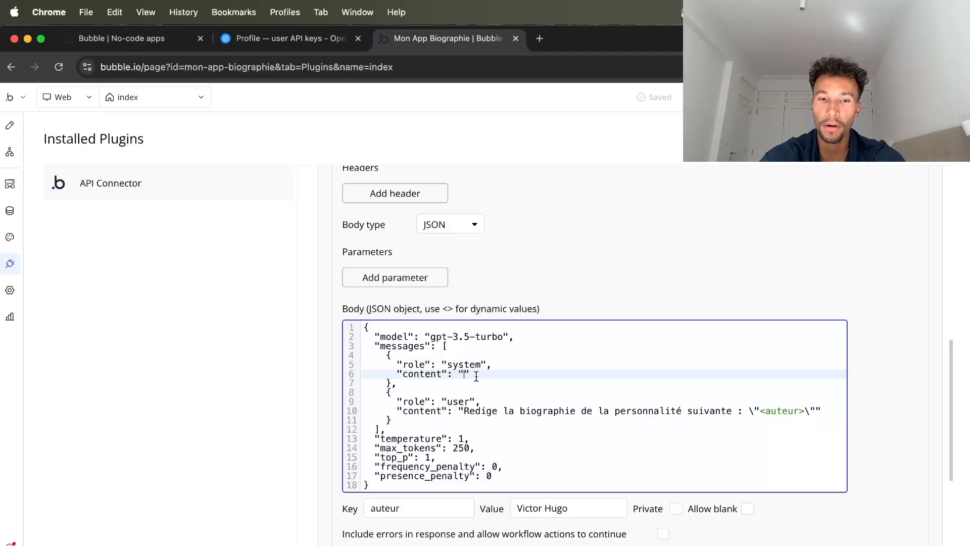
{"action": "type", "text": "Redige une biographie en 5 points clés concis. Ne repond"}
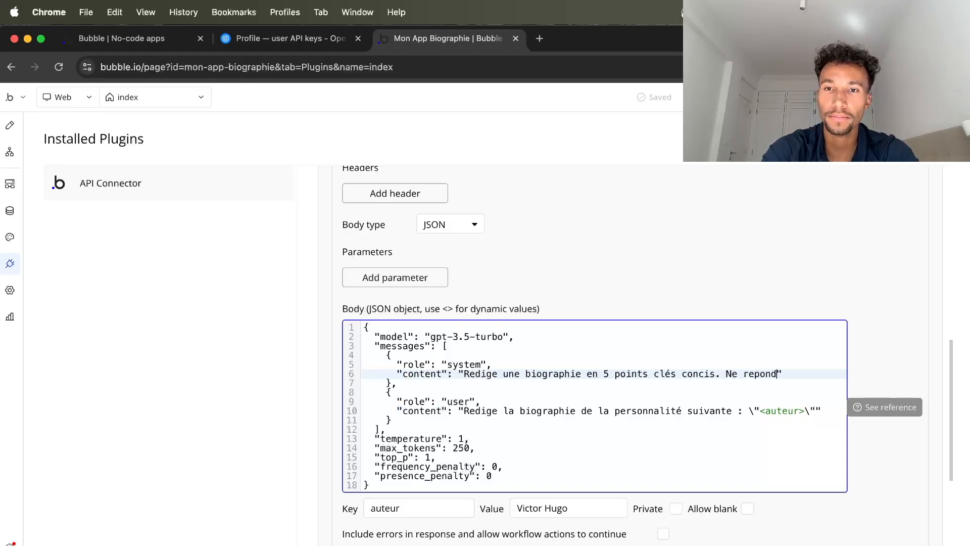
{"action": "type", "text": "ne"}
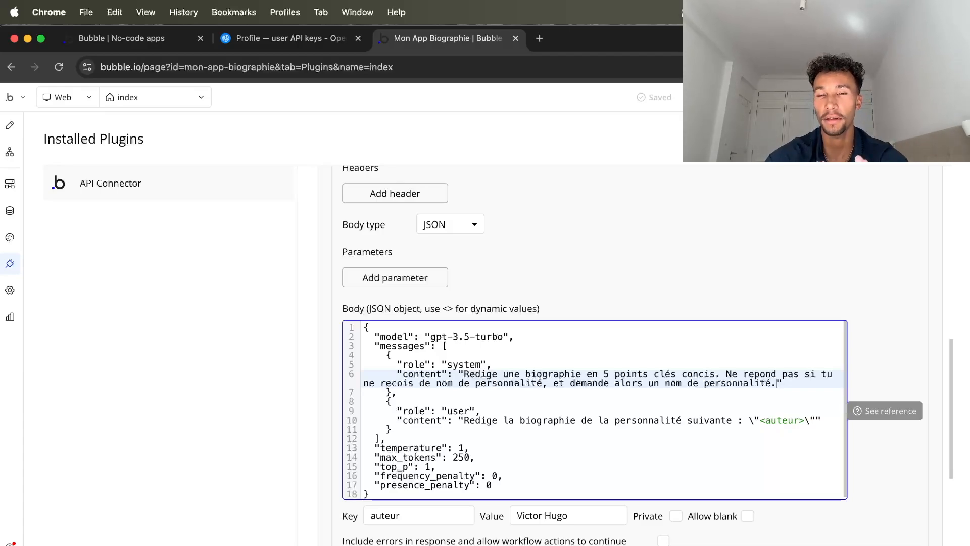
{"action": "left_click", "coordinate": [537, 247]}
- Initialize the API call and save its returned values with the proposed data types
{"action": "scroll", "coordinate": [566, 281], "scroll_direction": "up", "scroll_amount": 10}
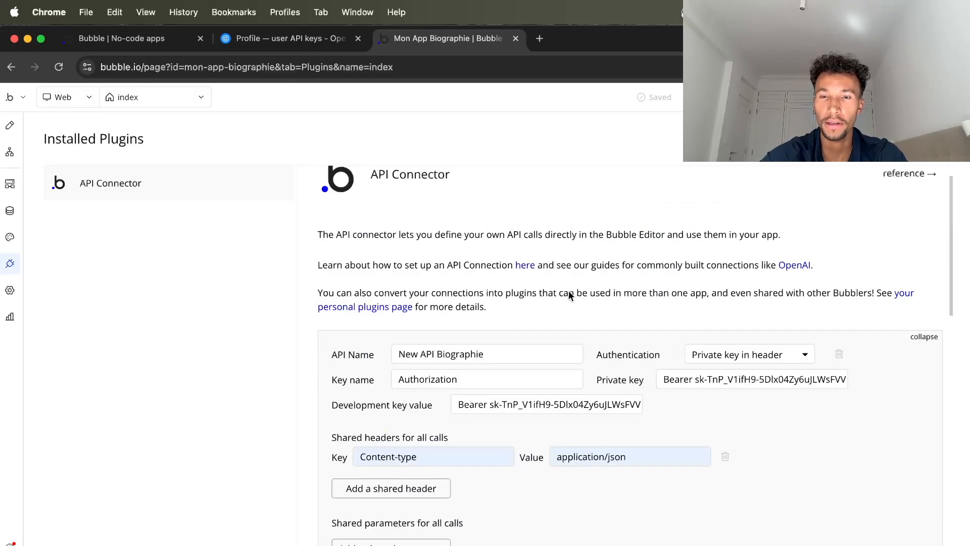
{"action": "scroll", "coordinate": [569, 290], "scroll_direction": "down", "scroll_amount": 10}
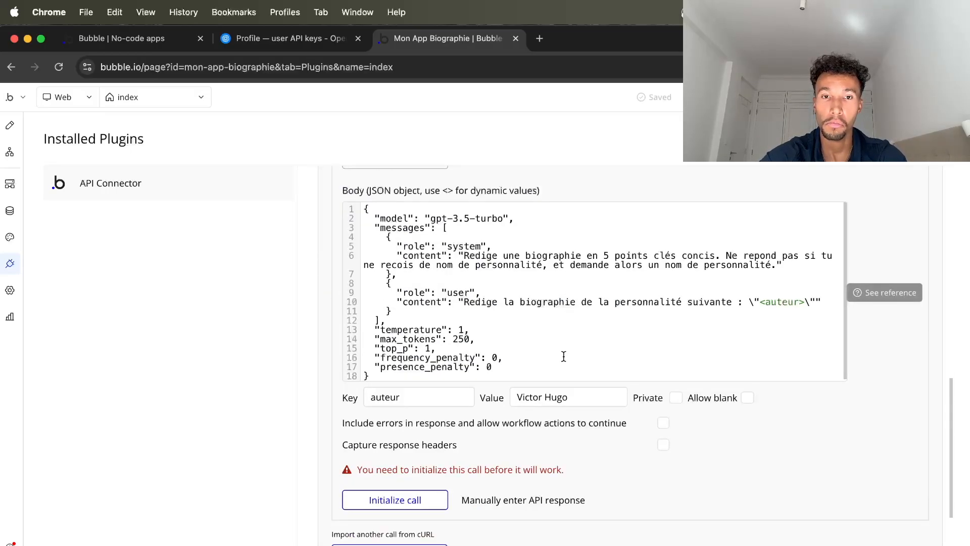
{"action": "left_click", "coordinate": [423, 502]}
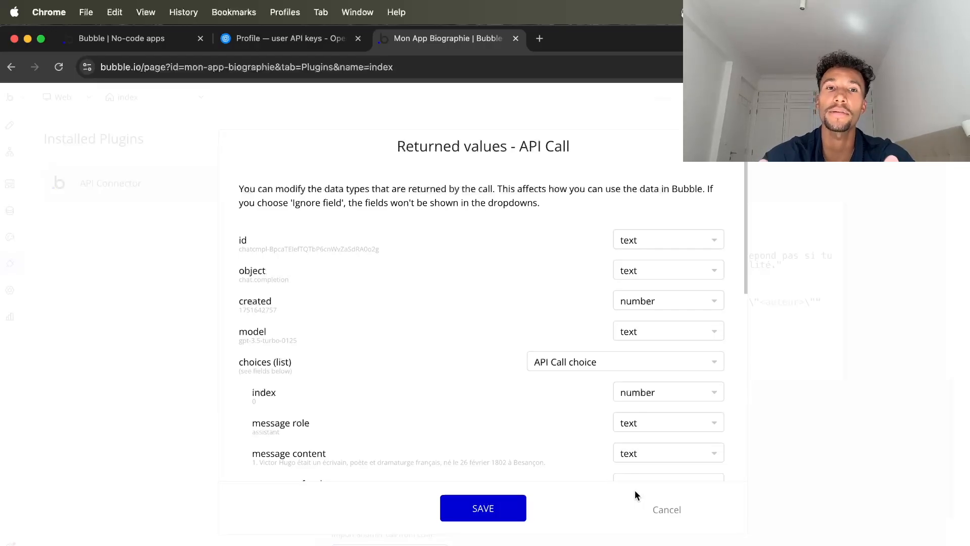
{"action": "left_click", "coordinate": [509, 516]}
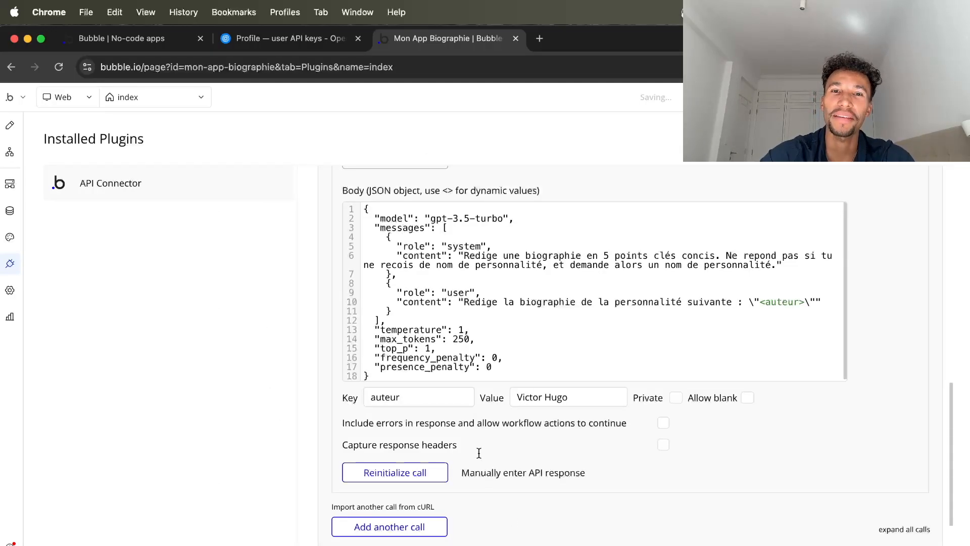
{"action": "left_click", "coordinate": [134, 40]}
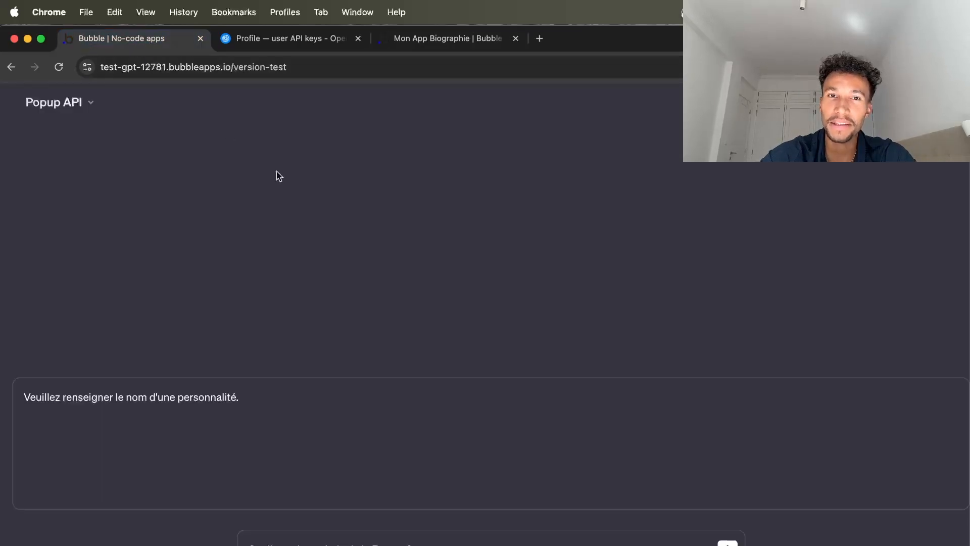
{"action": "left_click", "coordinate": [409, 39]}
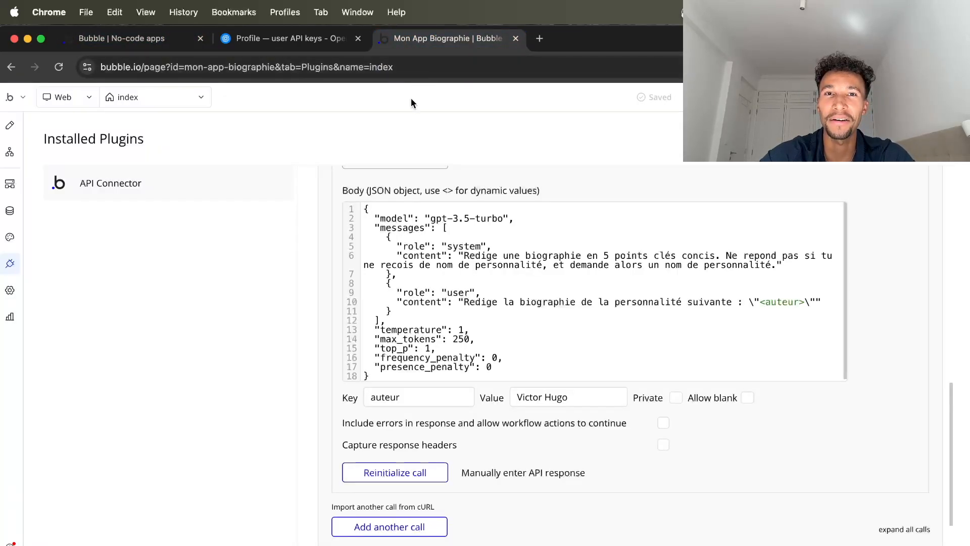
- In the page design, create a custom state named Reponse OpenAI of type text on the Text A element
{"action": "left_click", "coordinate": [11, 130]}
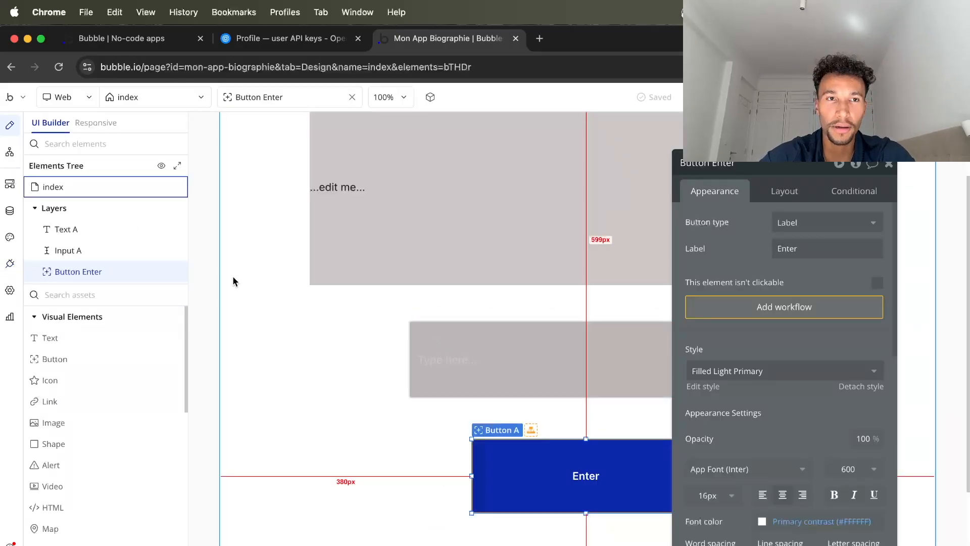
{"action": "left_click", "coordinate": [887, 167]}
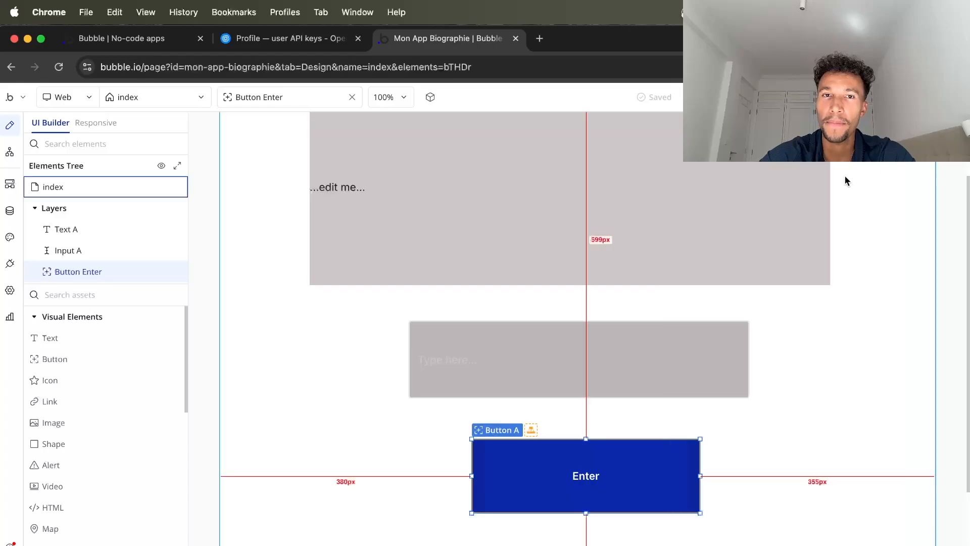
{"action": "scroll", "coordinate": [571, 257], "scroll_direction": "up", "scroll_amount": 3}
{"action": "double_click", "coordinate": [462, 291]}
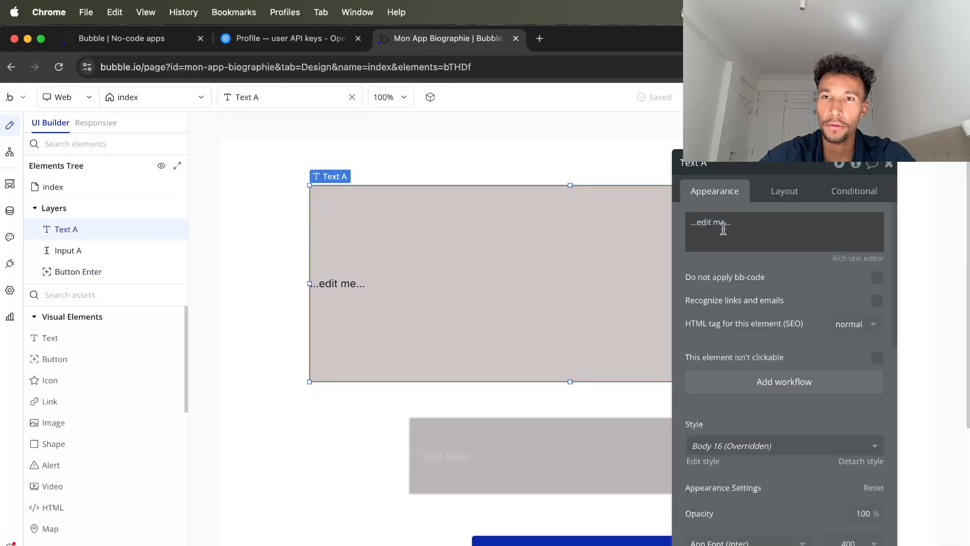
{"action": "left_click", "coordinate": [854, 167]}
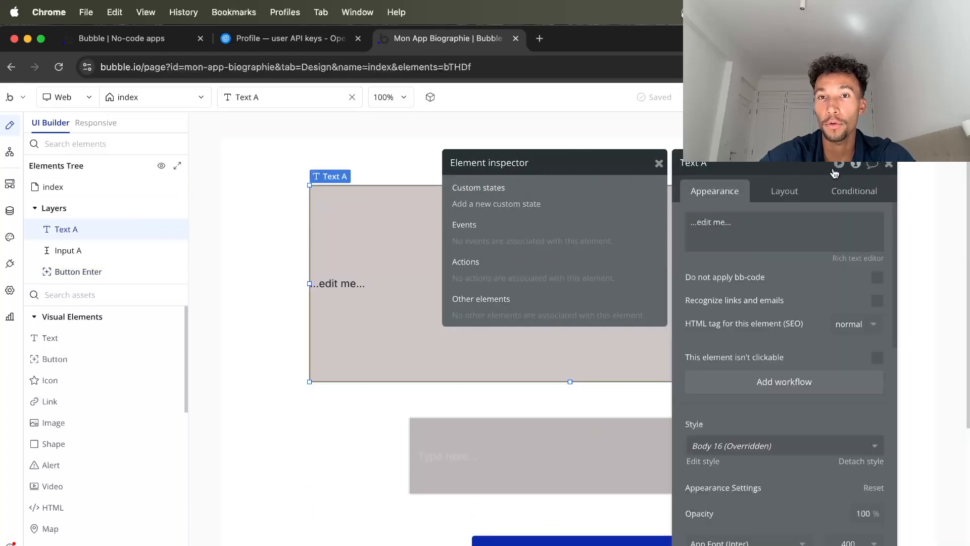
{"action": "left_click", "coordinate": [478, 205]}
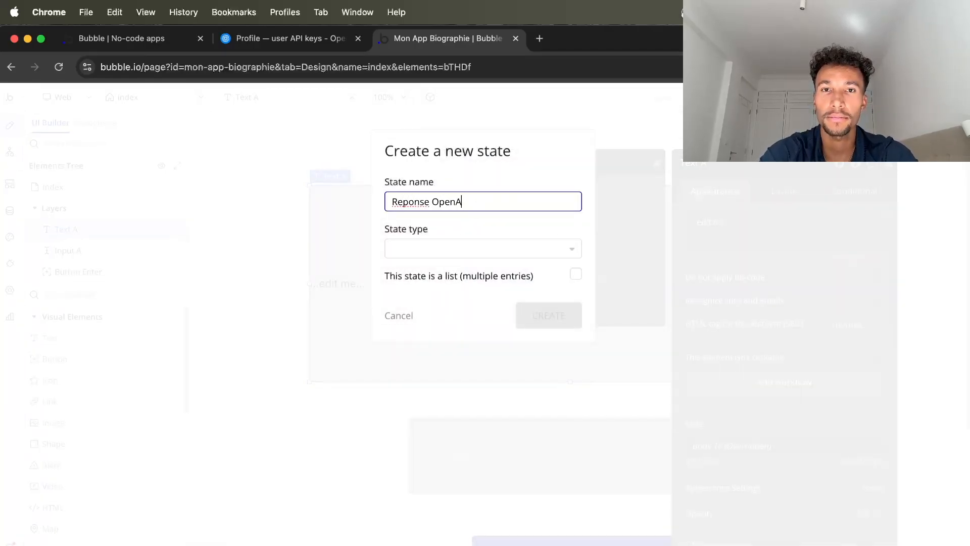
{"action": "left_click", "coordinate": [475, 247]}
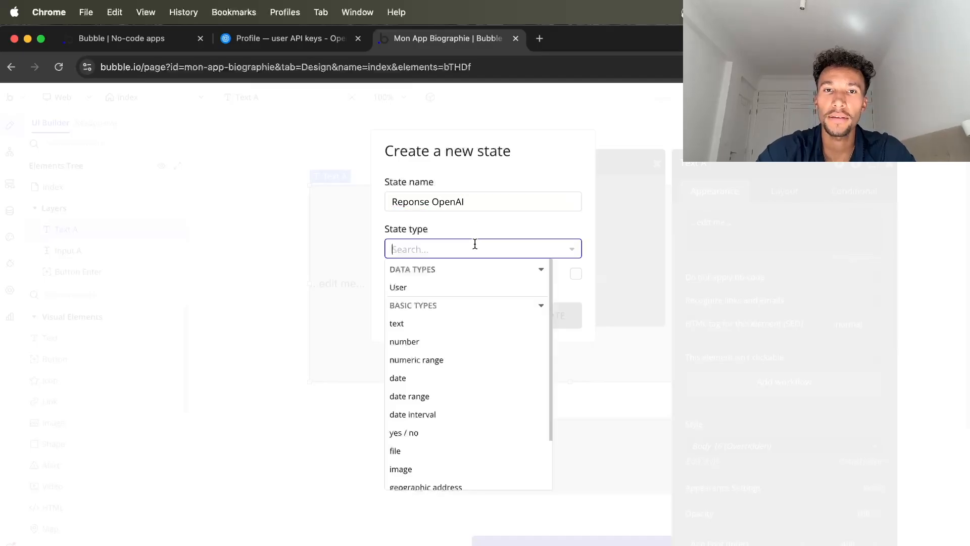
{"action": "left_click", "coordinate": [429, 323]}
{"action": "left_click", "coordinate": [534, 317]}
- Set the Reponse OpenAI state's default value to "En attente d'une réponse" and close Text A's inspector and properties
{"action": "left_click", "coordinate": [530, 231]}
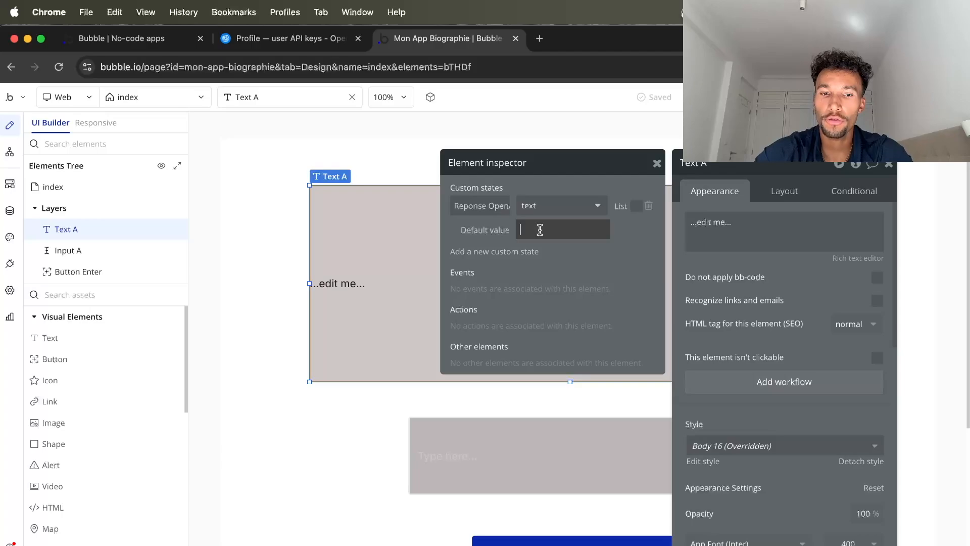
{"action": "type", "text": "En attente d'une réponse"}
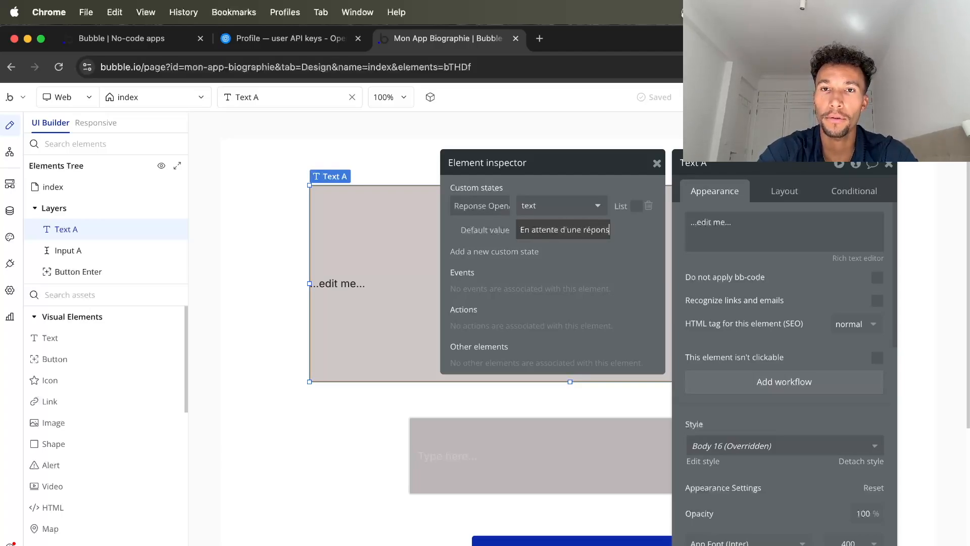
{"action": "left_click", "coordinate": [592, 161]}
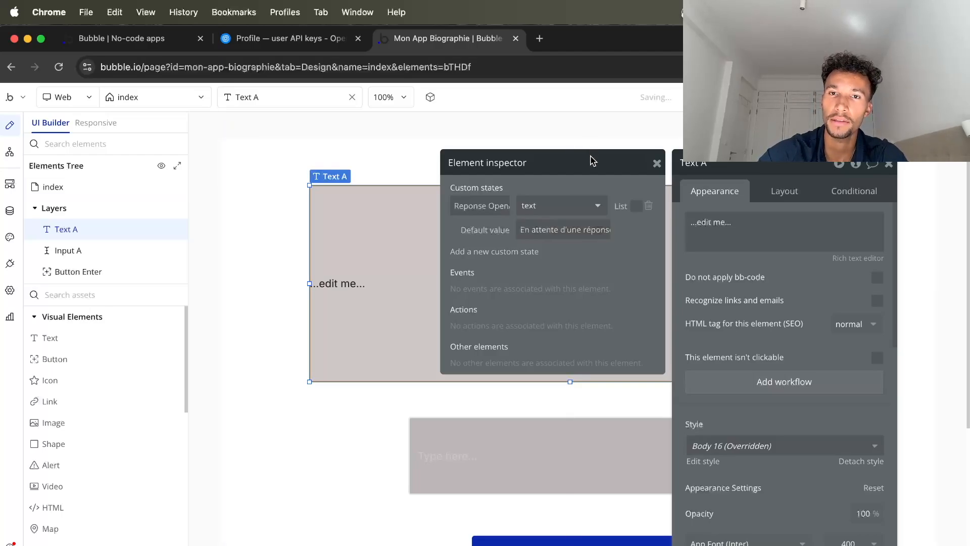
{"action": "left_click", "coordinate": [659, 164]}
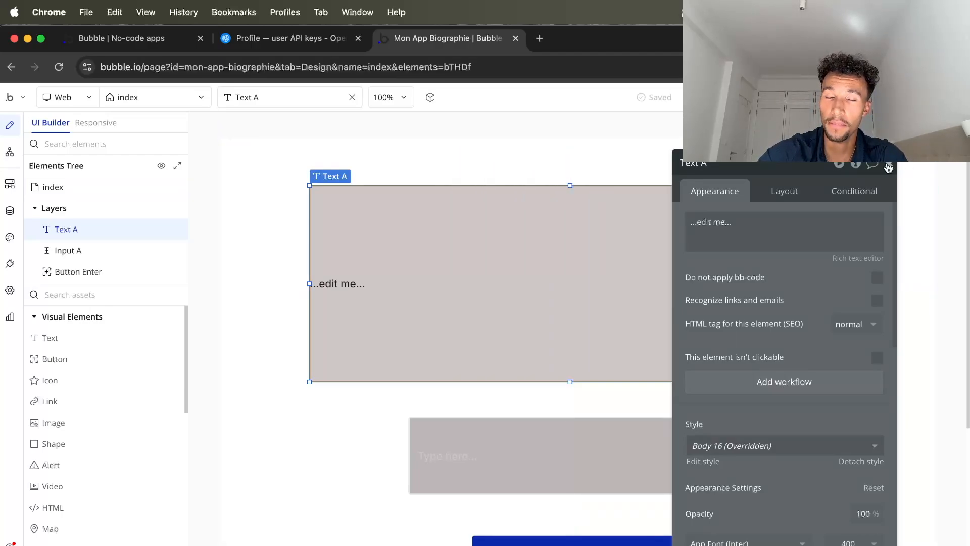
{"action": "left_click", "coordinate": [888, 164]}
{"action": "double_click", "coordinate": [621, 435]}
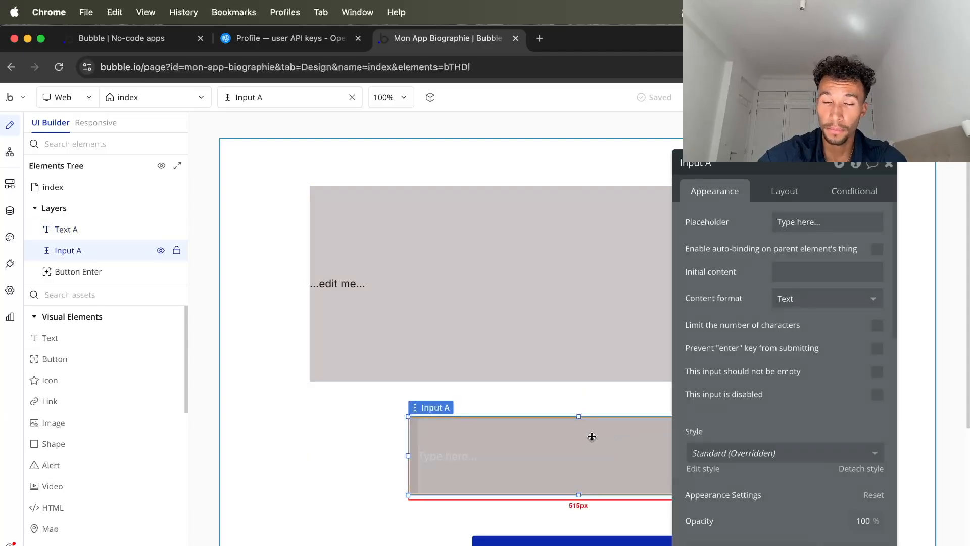
{"action": "scroll", "coordinate": [371, 433], "scroll_direction": "down", "scroll_amount": 1}
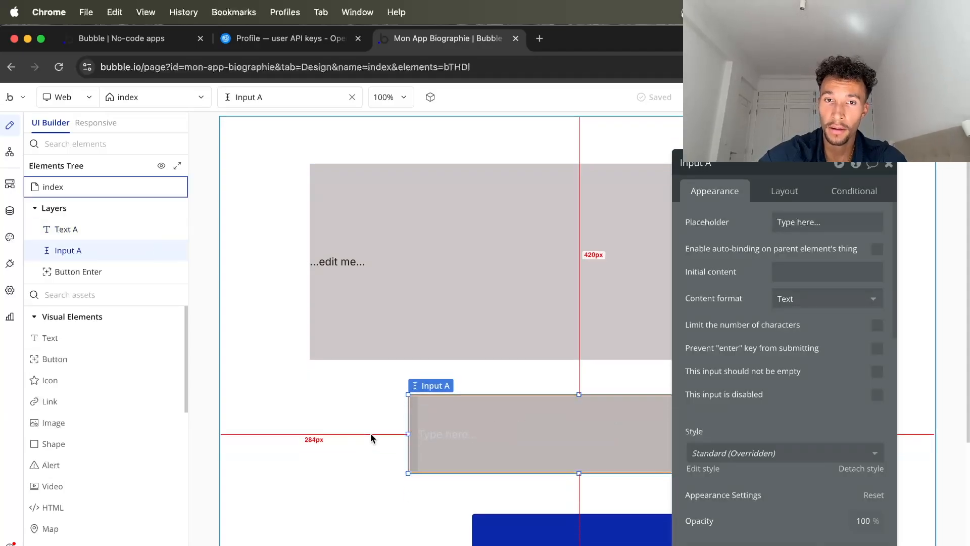
{"action": "scroll", "coordinate": [371, 432], "scroll_direction": "down", "scroll_amount": 1}
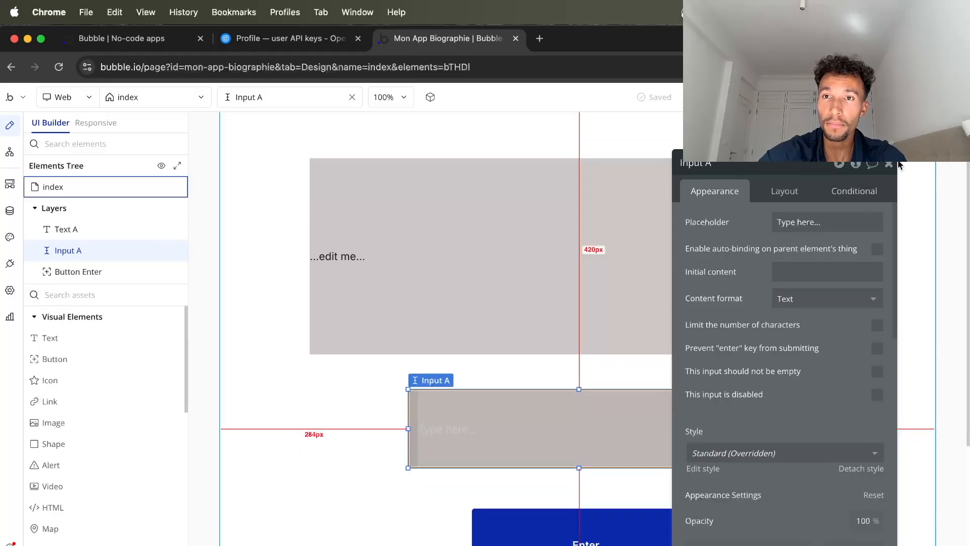
{"action": "left_click", "coordinate": [898, 163]}
- Add a workflow to the Enter button that runs when it is clicked
{"action": "scroll", "coordinate": [819, 353], "scroll_direction": "down", "scroll_amount": 5}
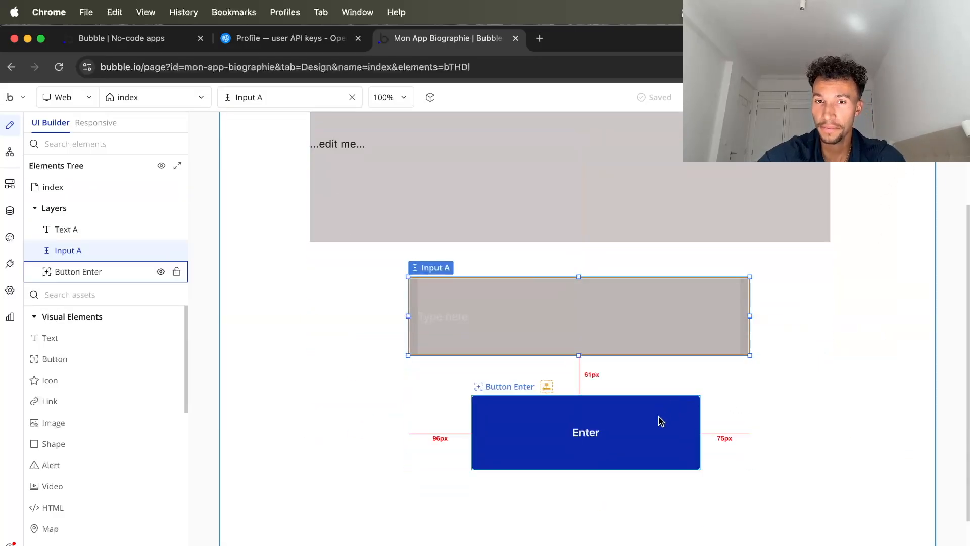
{"action": "double_click", "coordinate": [630, 439]}
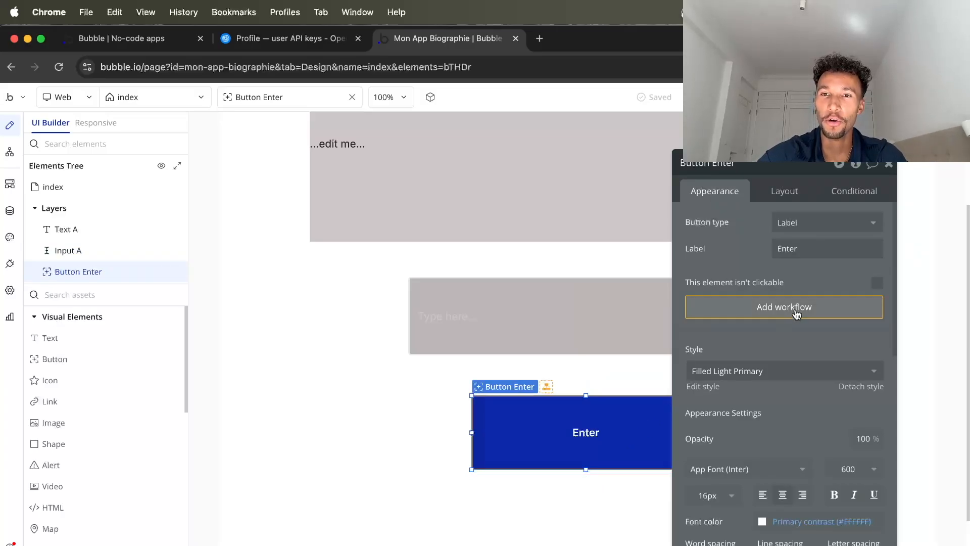
{"action": "left_click", "coordinate": [795, 314]}
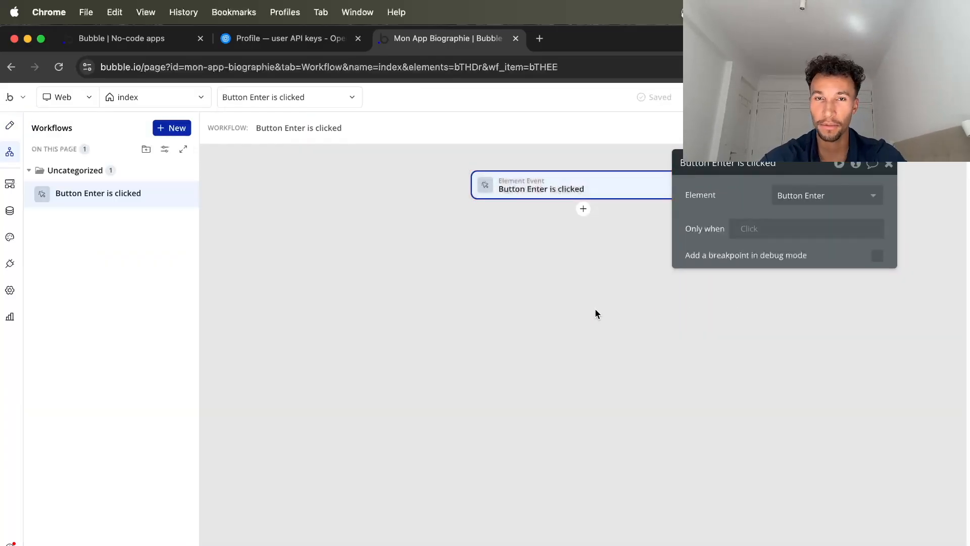
- Add the New API Biographie - API Call plugin action as the first action of the Enter button's workflow
{"action": "left_click", "coordinate": [584, 209]}
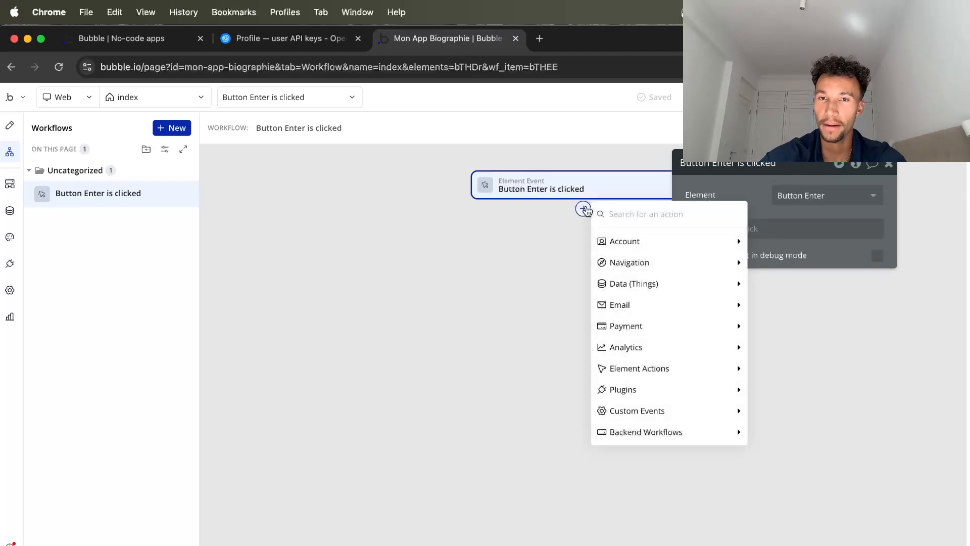
{"action": "mouse_move", "coordinate": [673, 366]}
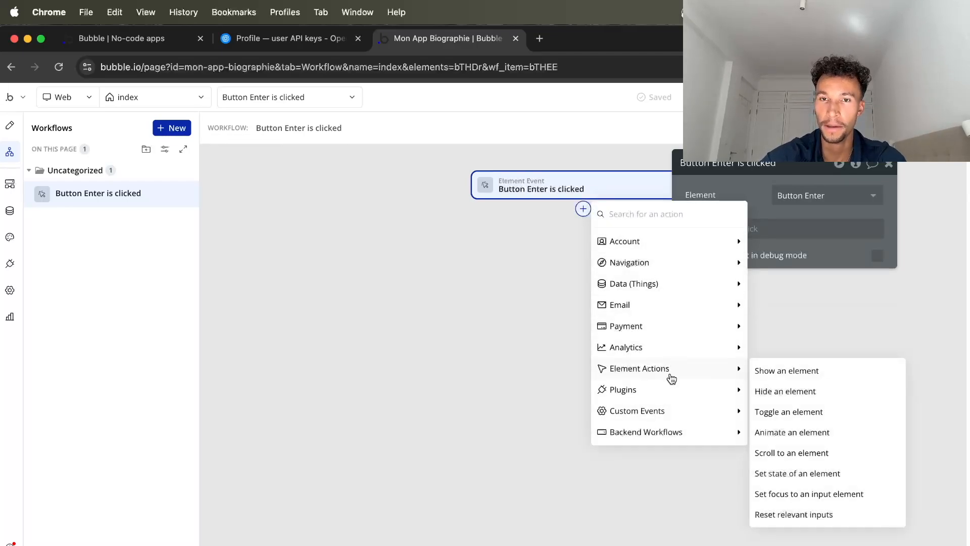
{"action": "mouse_move", "coordinate": [671, 385]}
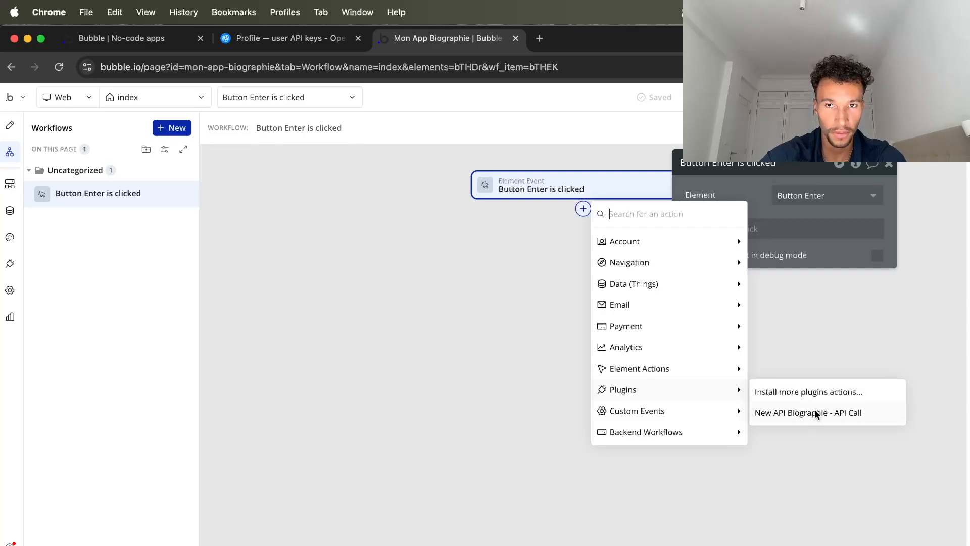
{"action": "left_click", "coordinate": [816, 413]}
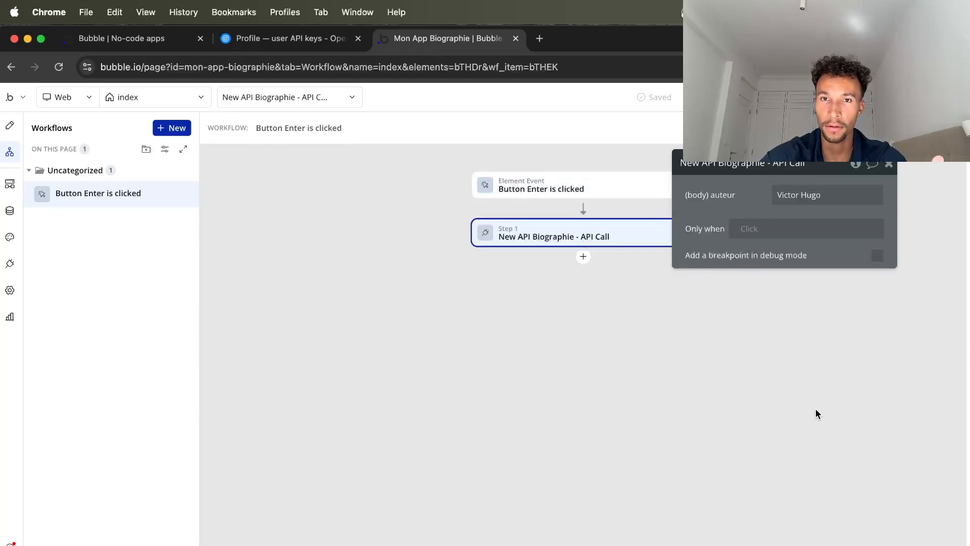
- Replace the API call's (body) auteur value with the dynamic expression Input A's value
{"action": "triple_click", "coordinate": [801, 194]}
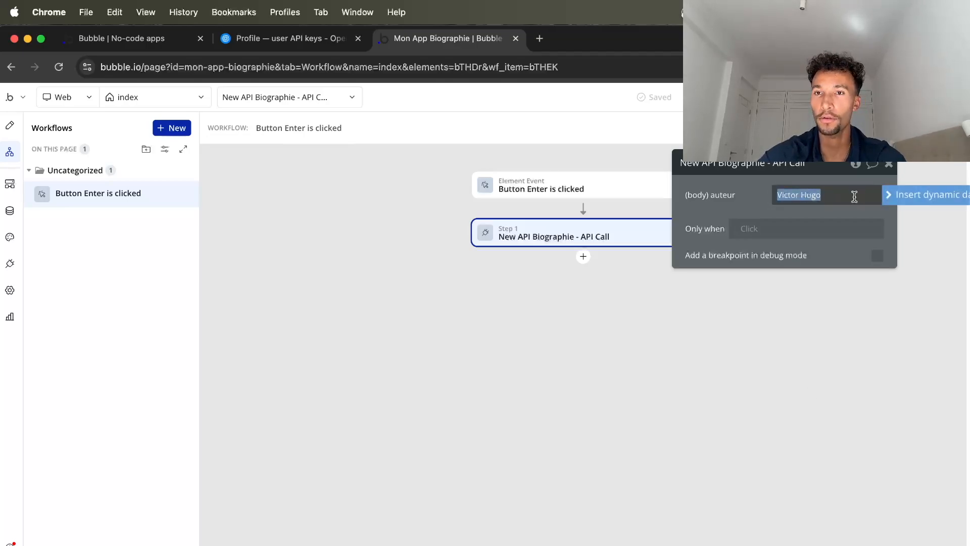
{"action": "left_click", "coordinate": [907, 201]}
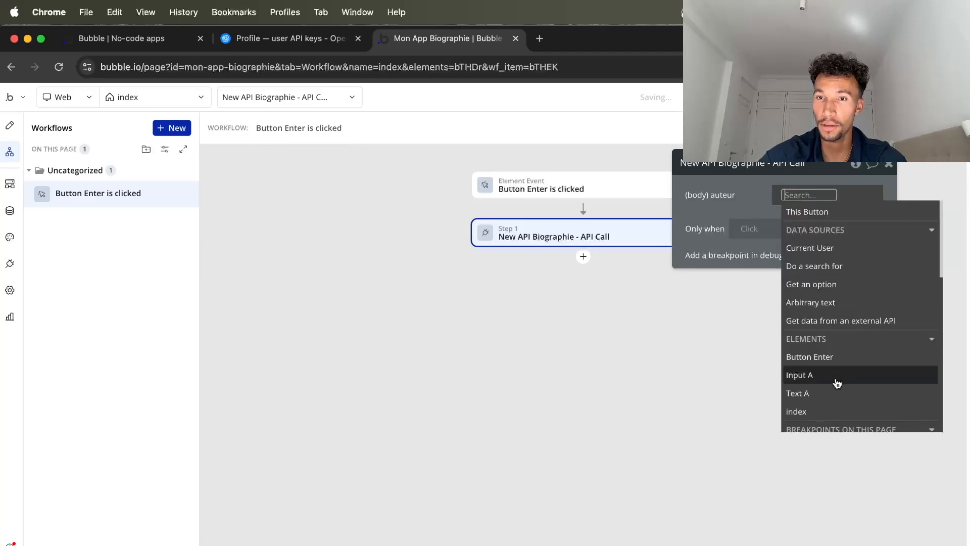
{"action": "left_click", "coordinate": [890, 379]}
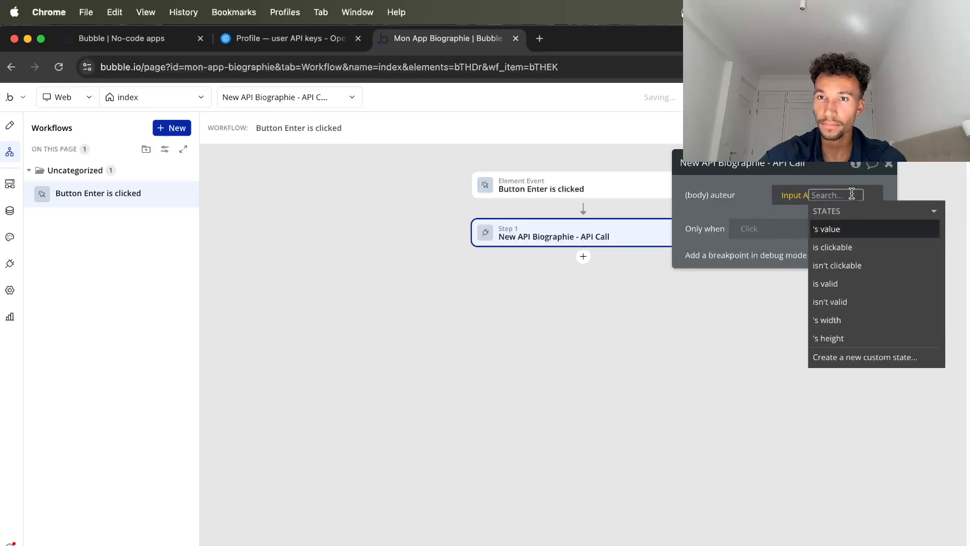
{"action": "left_click", "coordinate": [851, 234]}
{"action": "left_click", "coordinate": [830, 163]}
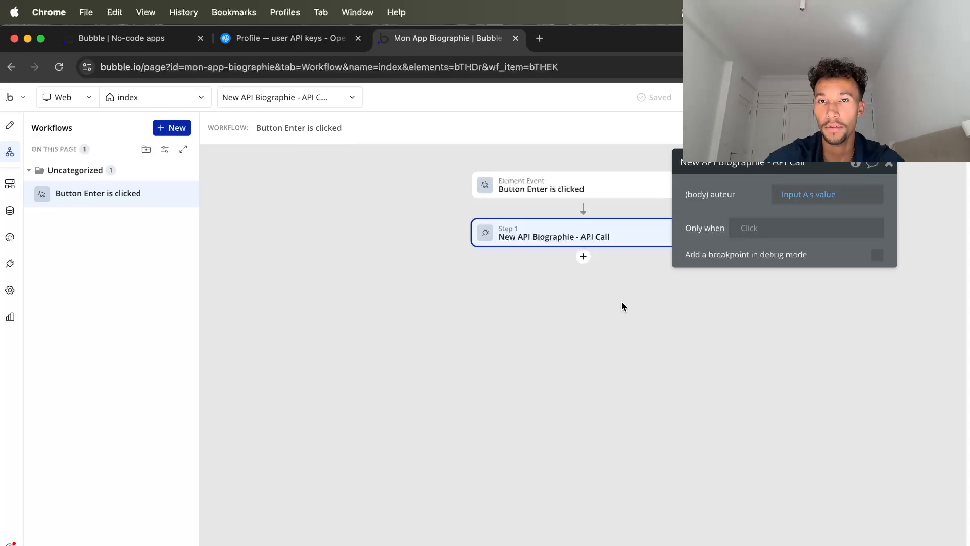
- Add a second workflow action that sets Text A's custom state Reponse OpenAI
{"action": "left_click", "coordinate": [584, 257]}
{"action": "mouse_move", "coordinate": [657, 416]}
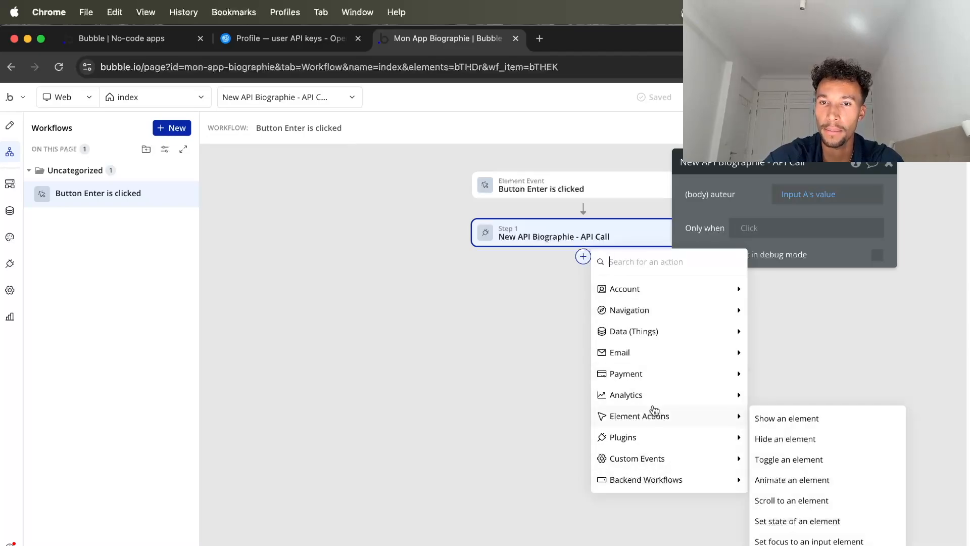
{"action": "left_click", "coordinate": [785, 522]}
{"action": "left_click", "coordinate": [842, 194]}
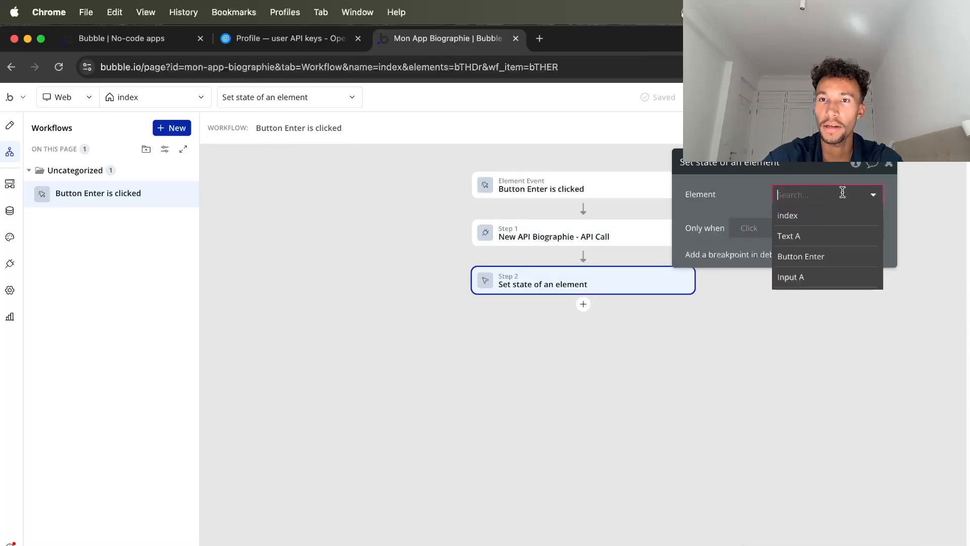
{"action": "left_click", "coordinate": [828, 236]}
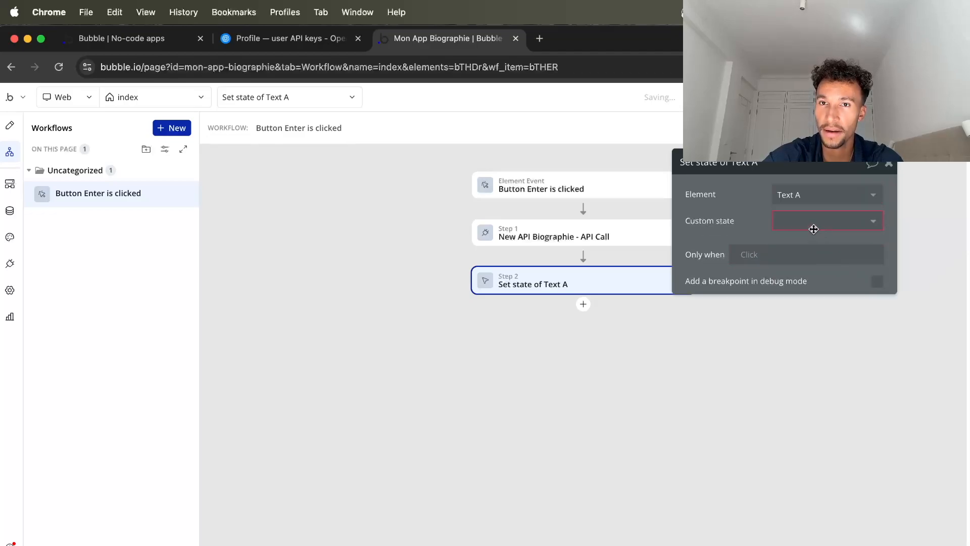
{"action": "left_click", "coordinate": [814, 225]}
{"action": "left_click", "coordinate": [817, 243]}
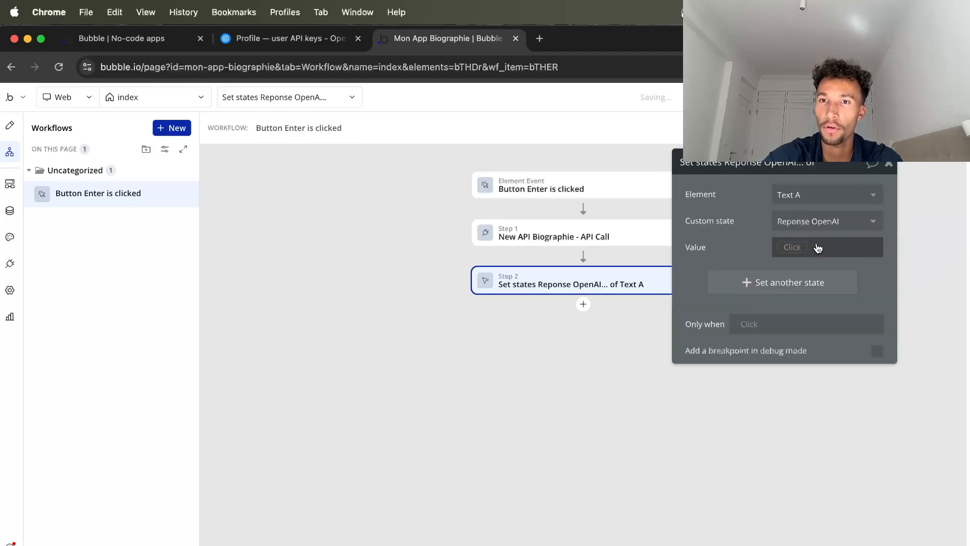
- Set the state's value to Result of step 1's choices:each item's message content:first item and close the action's properties
{"action": "left_click", "coordinate": [798, 247]}
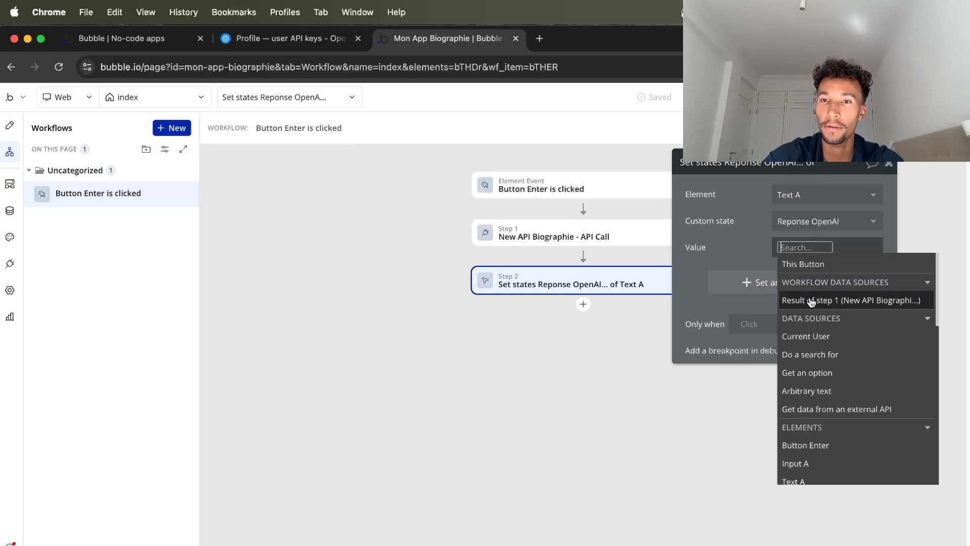
{"action": "mouse_move", "coordinate": [811, 303]}
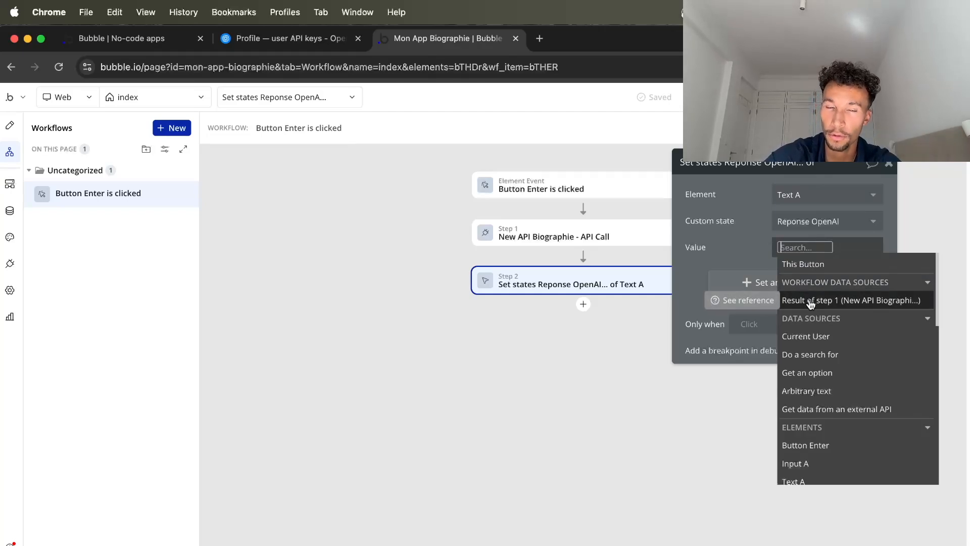
{"action": "left_click", "coordinate": [842, 305]}
{"action": "left_click", "coordinate": [861, 367]}
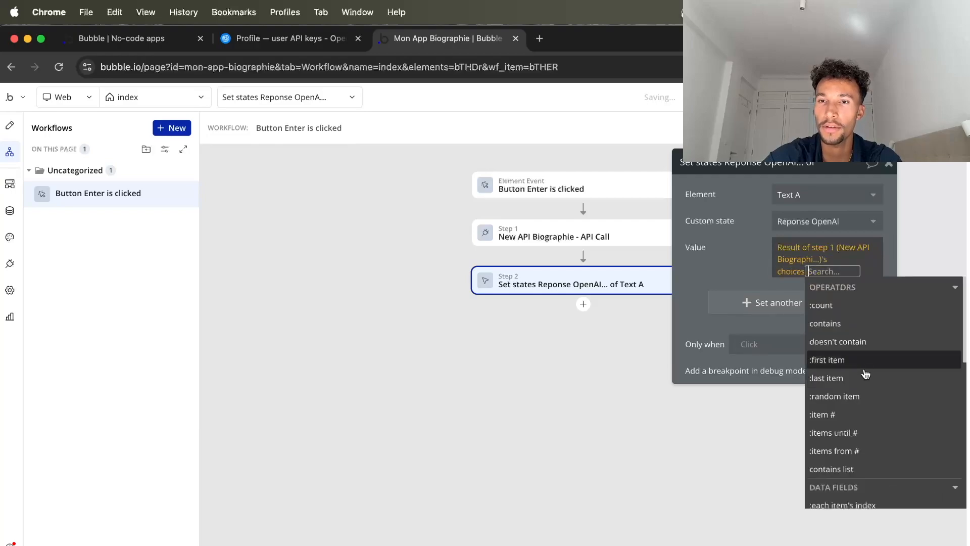
{"action": "scroll", "coordinate": [846, 393], "scroll_direction": "down", "scroll_amount": 2}
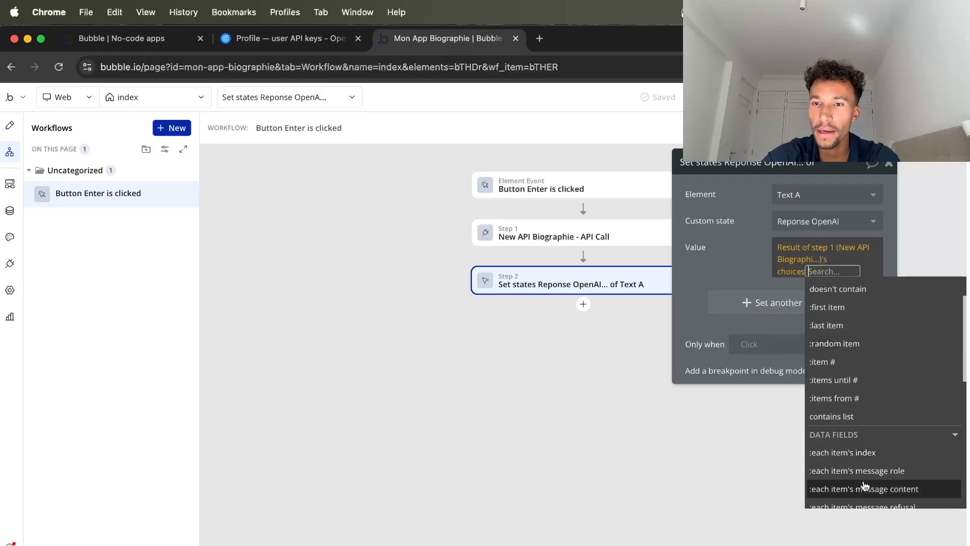
{"action": "left_click", "coordinate": [881, 491]}
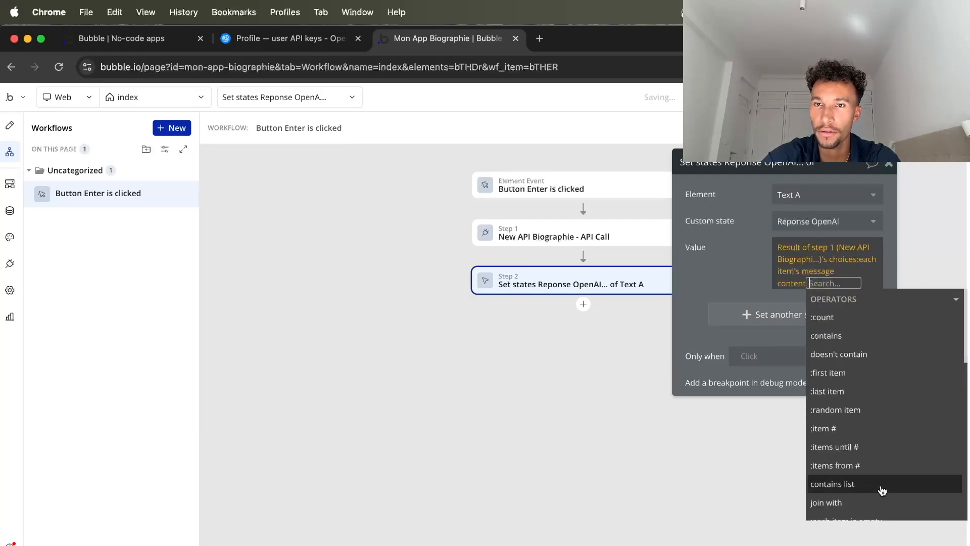
{"action": "left_click", "coordinate": [855, 376]}
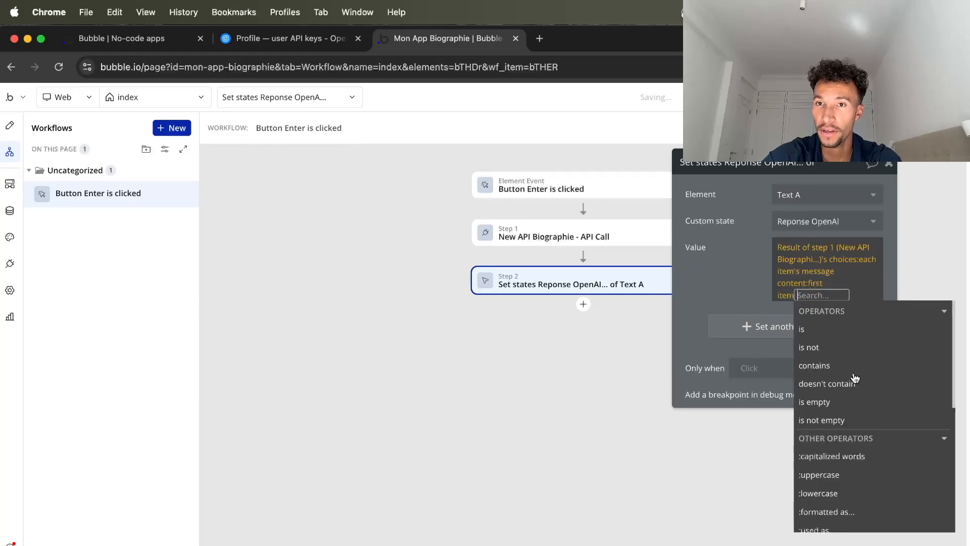
{"action": "left_click", "coordinate": [854, 165]}
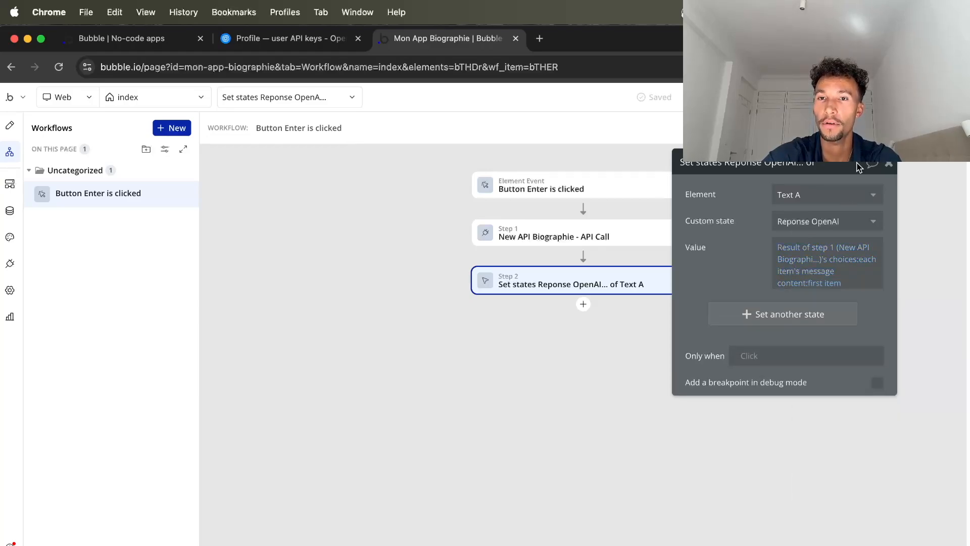
{"action": "left_click", "coordinate": [888, 164]}
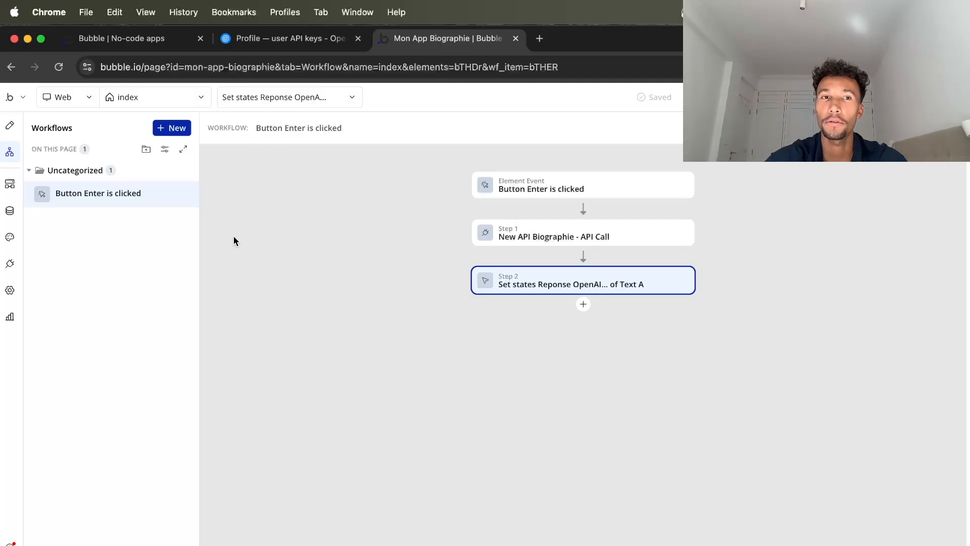
- In the page design, replace Text A's placeholder content with the dynamic expression Text A's Reponse OpenAI and close the properties
{"action": "left_click", "coordinate": [9, 125]}
{"action": "scroll", "coordinate": [509, 252], "scroll_direction": "up", "scroll_amount": 5}
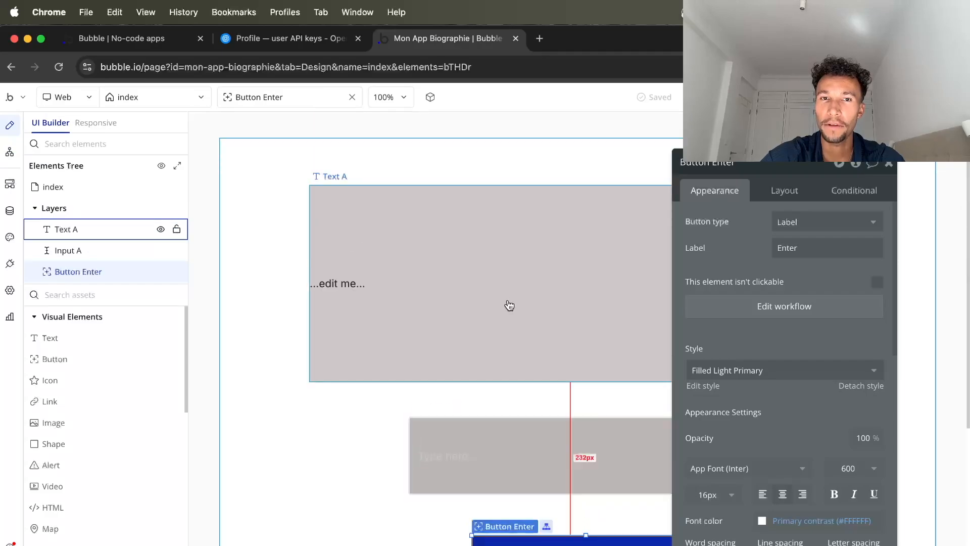
{"action": "left_click", "coordinate": [574, 290]}
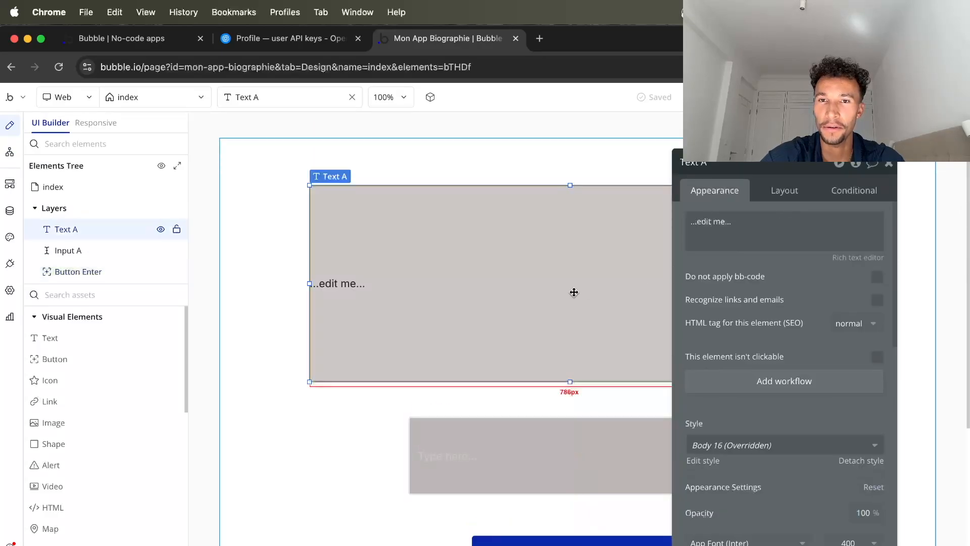
{"action": "left_click", "coordinate": [768, 225]}
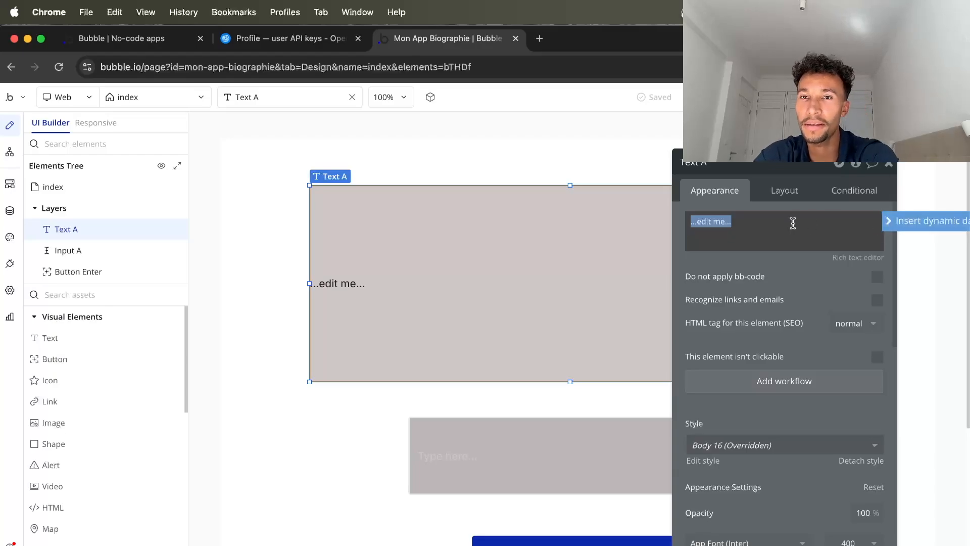
{"action": "key", "text": "BackSpace"}
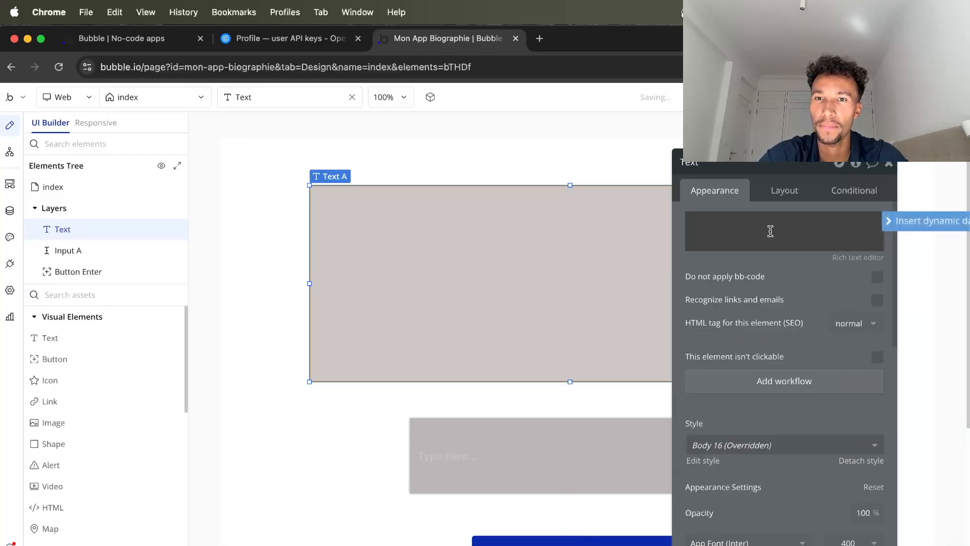
{"action": "left_click", "coordinate": [737, 222]}
{"action": "left_click", "coordinate": [899, 230]}
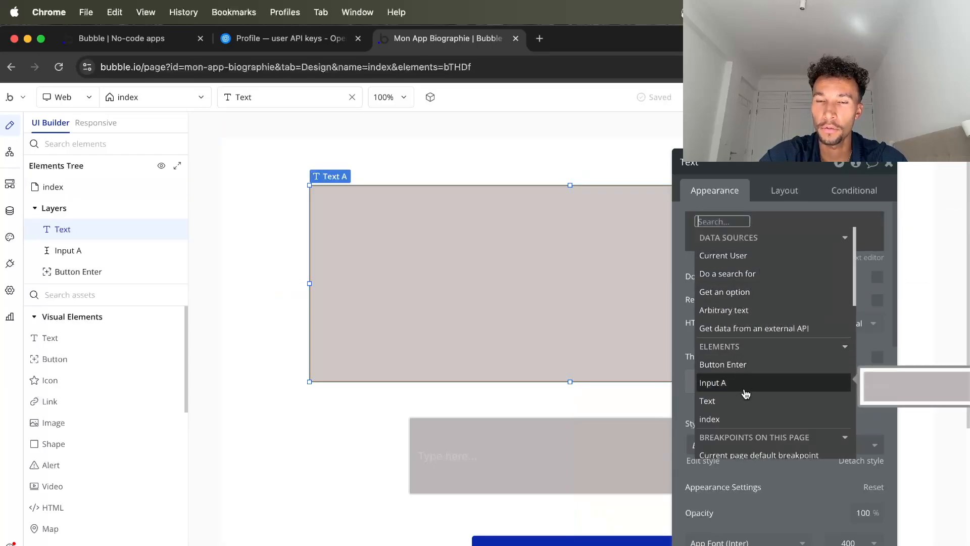
{"action": "left_click", "coordinate": [746, 401]}
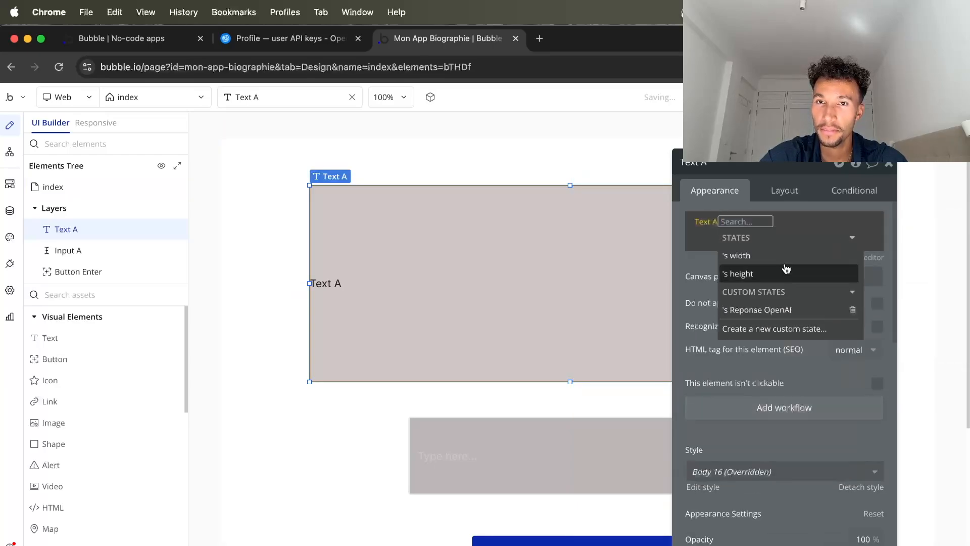
{"action": "left_click", "coordinate": [774, 310]}
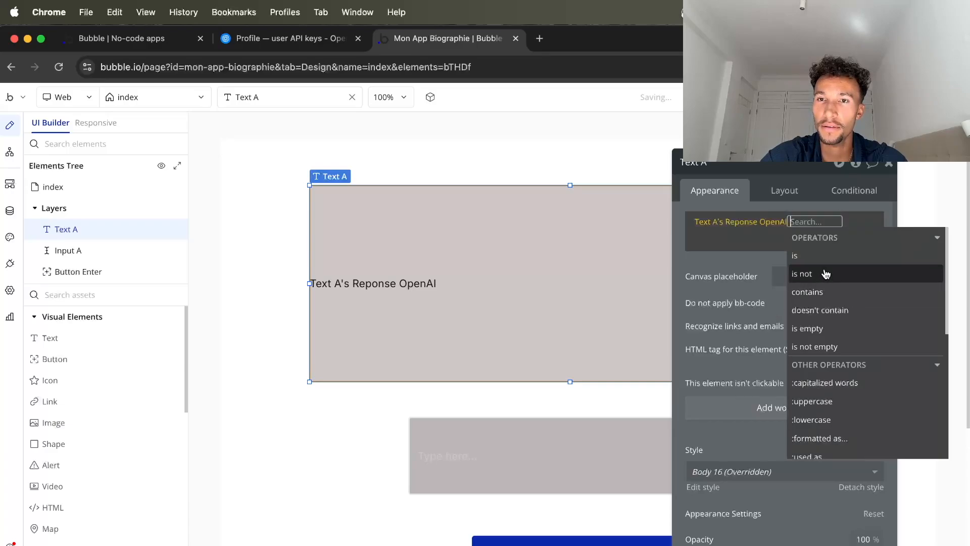
{"action": "left_click", "coordinate": [793, 162]}
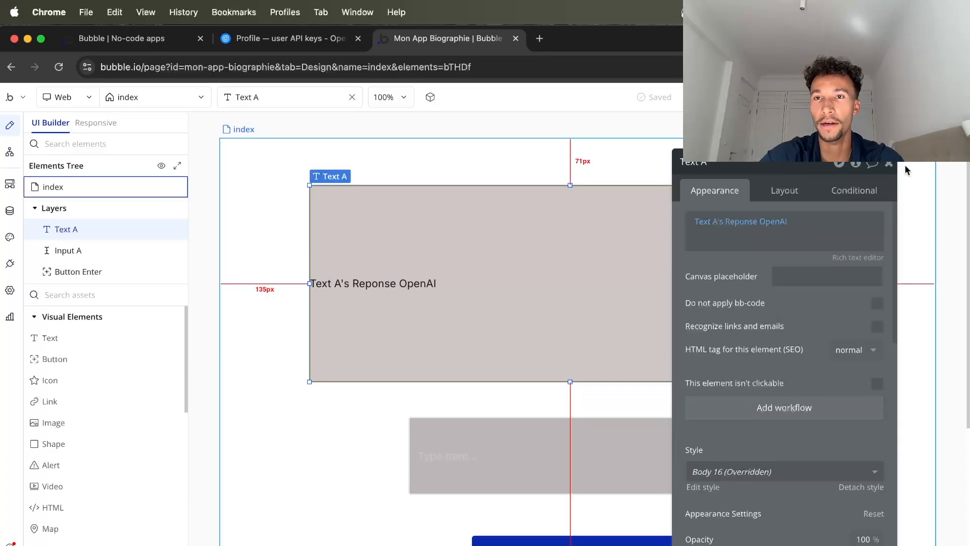
{"action": "left_click", "coordinate": [888, 163]}
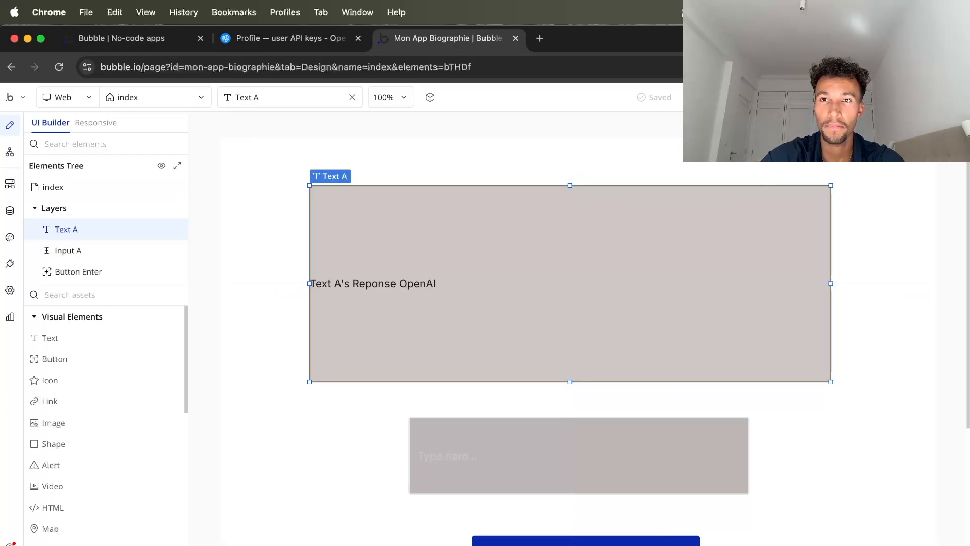
{"action": "double_click", "coordinate": [887, 176]}
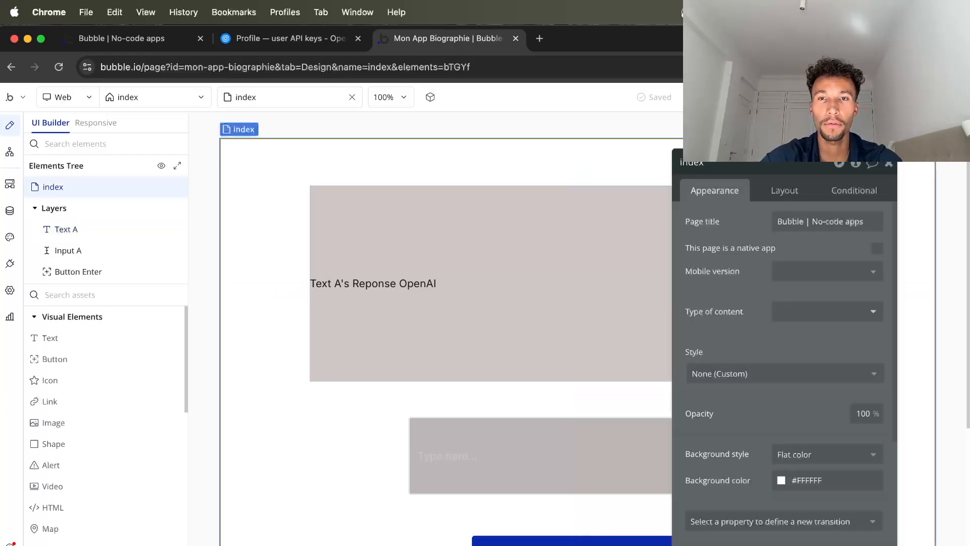
{"action": "left_click", "coordinate": [888, 164]}
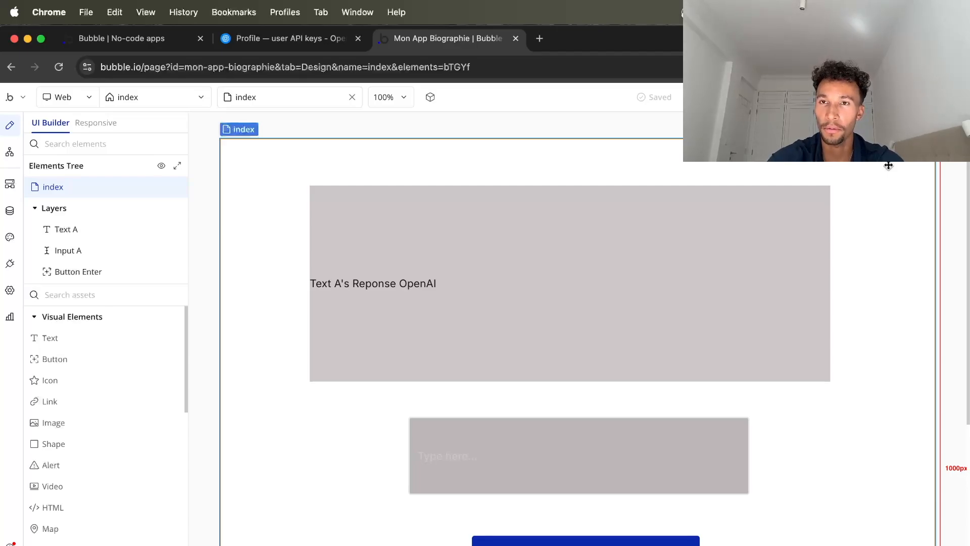
- Preview the app, dismiss the translation prompt, and submit Victor Hugo to request his biography
{"action": "left_click", "coordinate": [940, 97]}
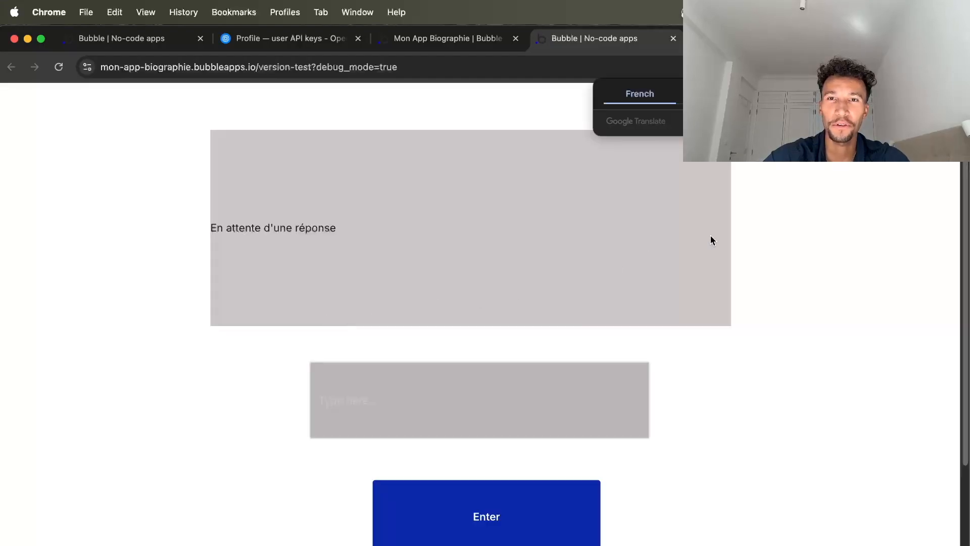
{"action": "double_click", "coordinate": [810, 248]}
{"action": "left_click", "coordinate": [331, 247]}
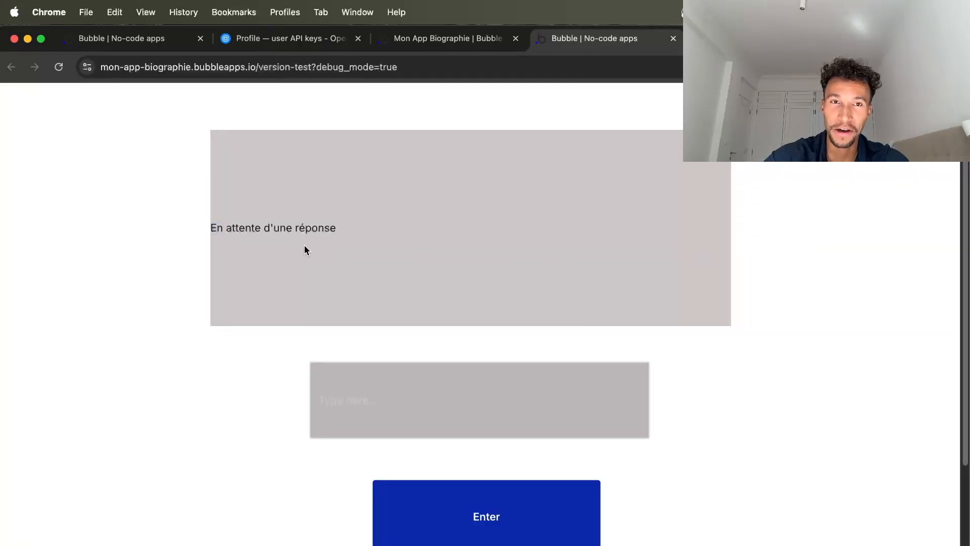
{"action": "left_click", "coordinate": [381, 411]}
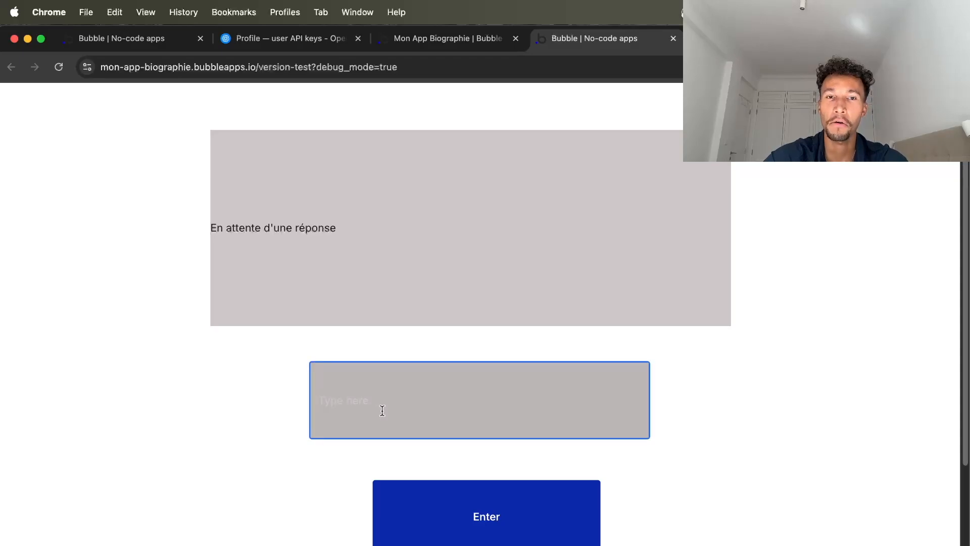
{"action": "type", "text": "Vi"}
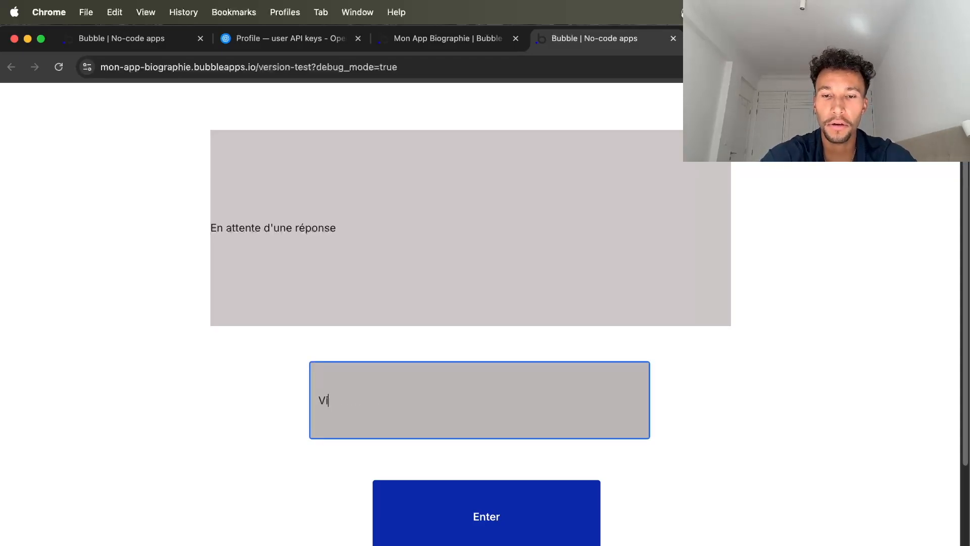
{"action": "type", "text": "ctor Hugo"}
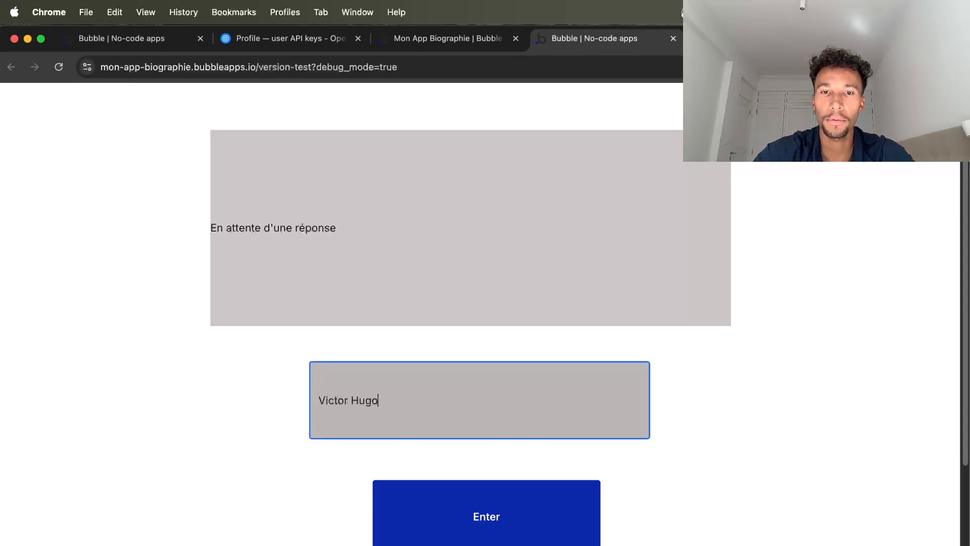
{"action": "left_click", "coordinate": [523, 533]}
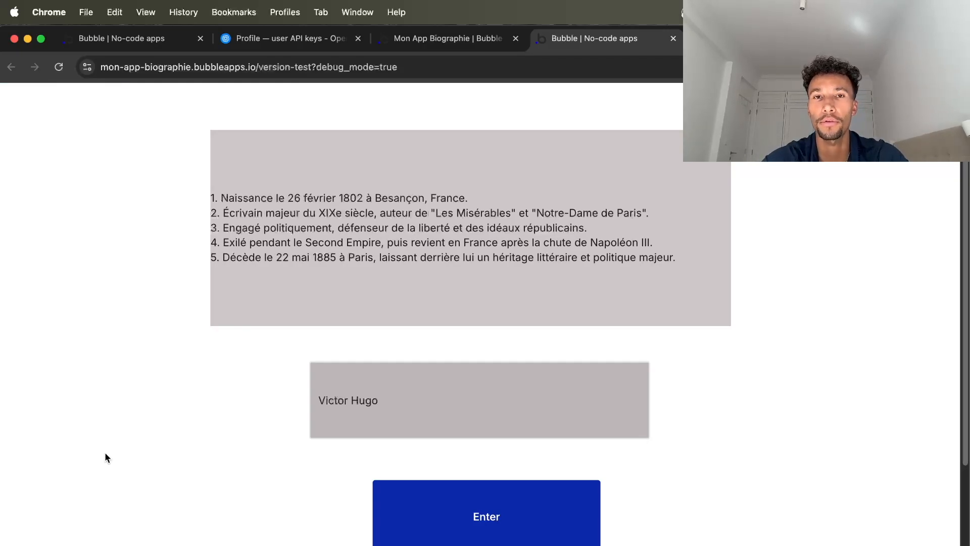
- Replace the name in the input with Arthur Rimbaud and submit it to request his biography
{"action": "key", "text": "Tab"}
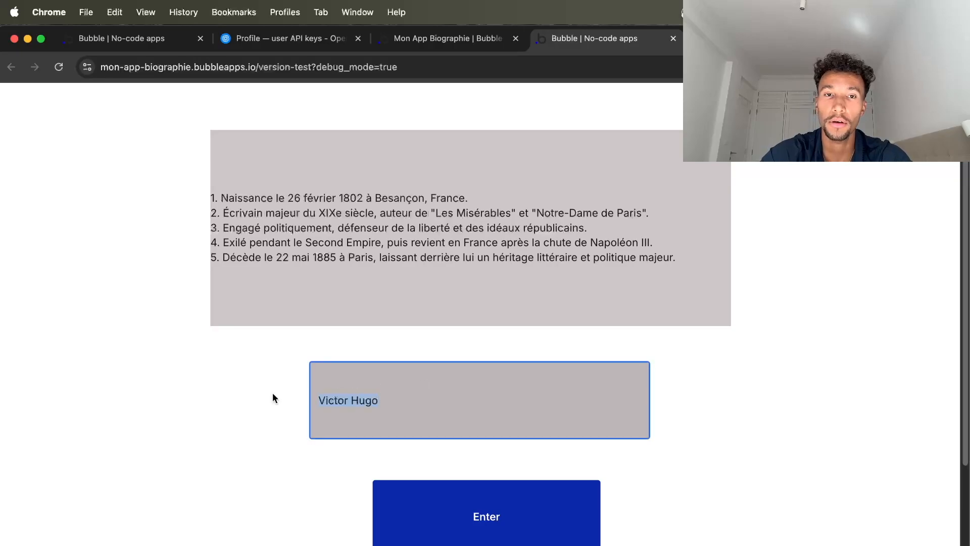
{"action": "type", "text": "Arthur "}
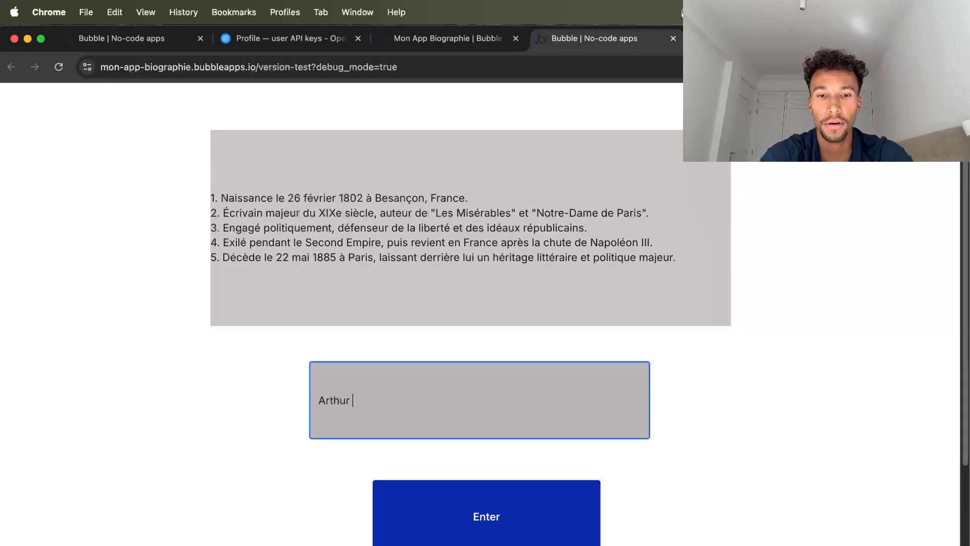
{"action": "type", "text": "Rimbaud"}
{"action": "key", "text": "Return"}
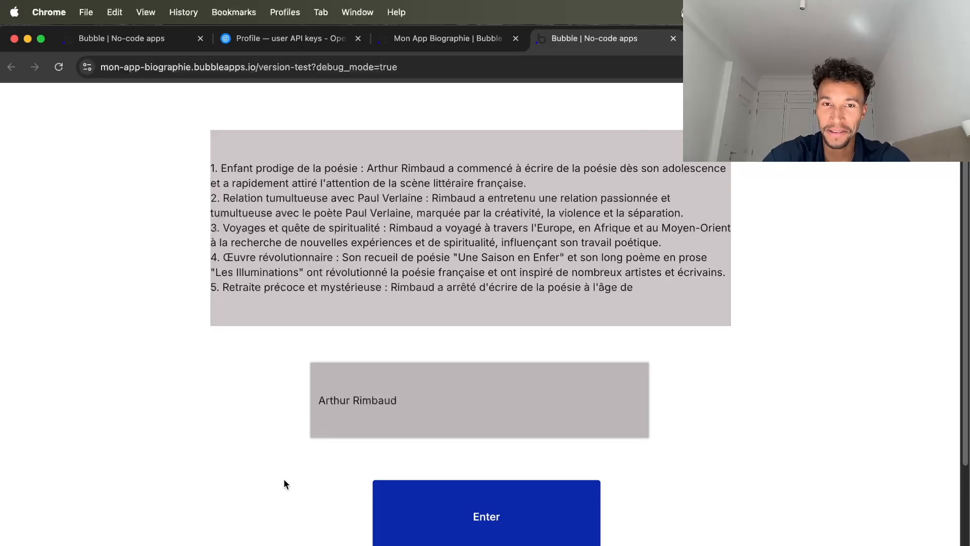
- Replace the input's content with the off-topic question "Quelle est la capitale de l'italie" and submit it
{"action": "left_click", "coordinate": [429, 404]}
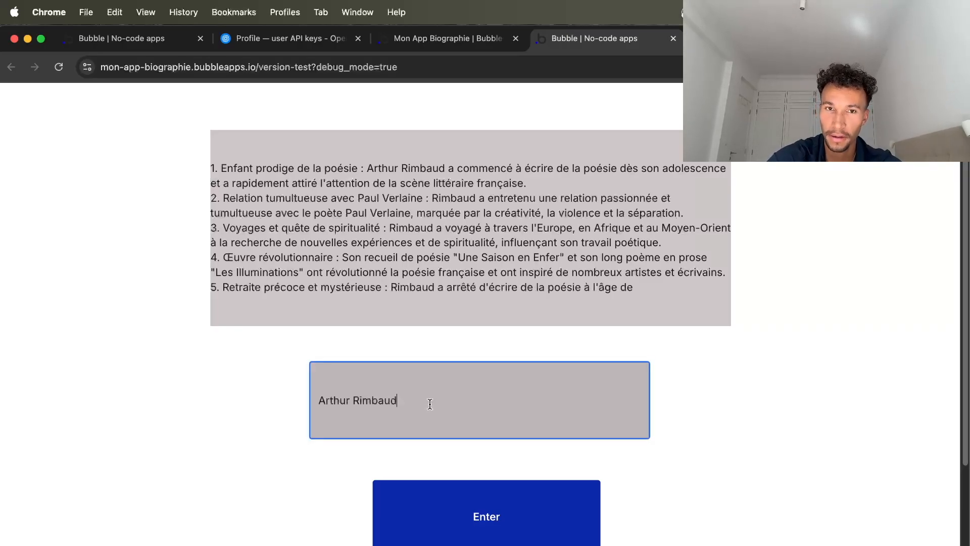
{"action": "left_click_drag", "start_coordinate": [443, 399], "coordinate": [280, 402]}
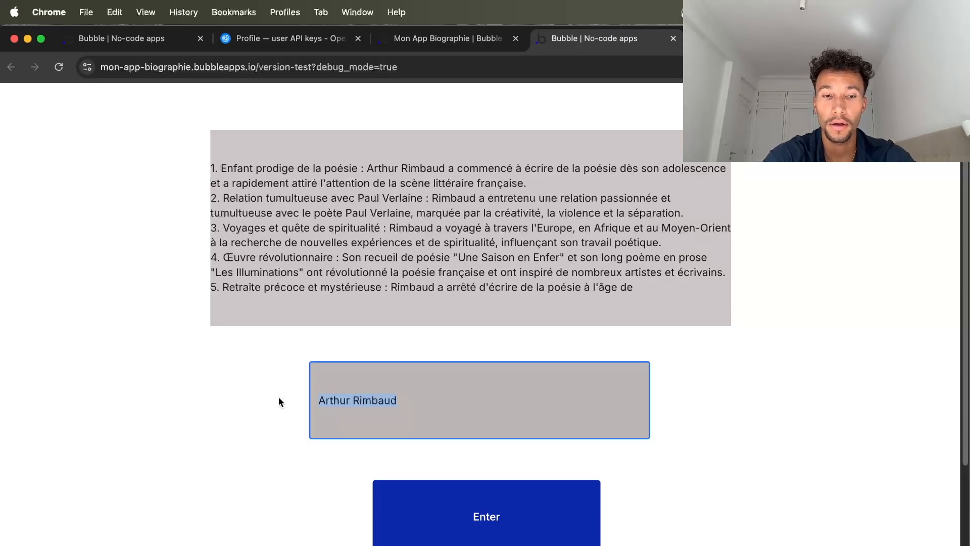
{"action": "type", "text": "Quelle est la capitale "}
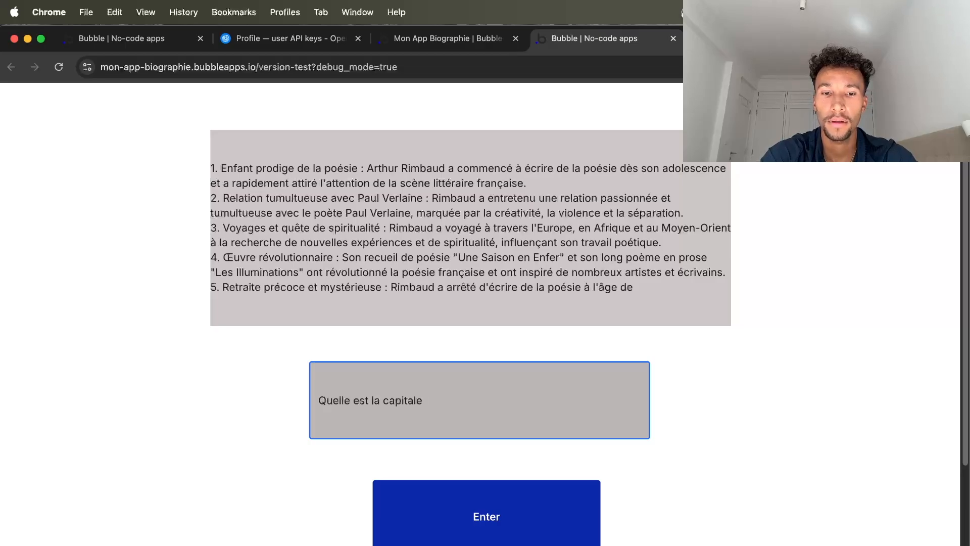
{"action": "type", "text": "de l'itaie"}
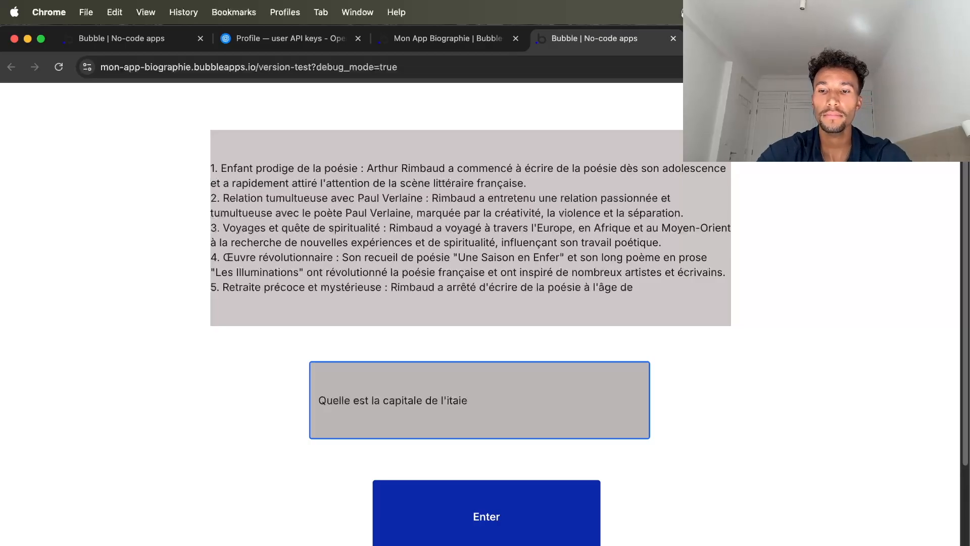
{"action": "key", "text": "BackSpace"}
{"action": "key", "text": "BackSpace"}
{"action": "type", "text": "lie"}
{"action": "left_click", "coordinate": [406, 496]}
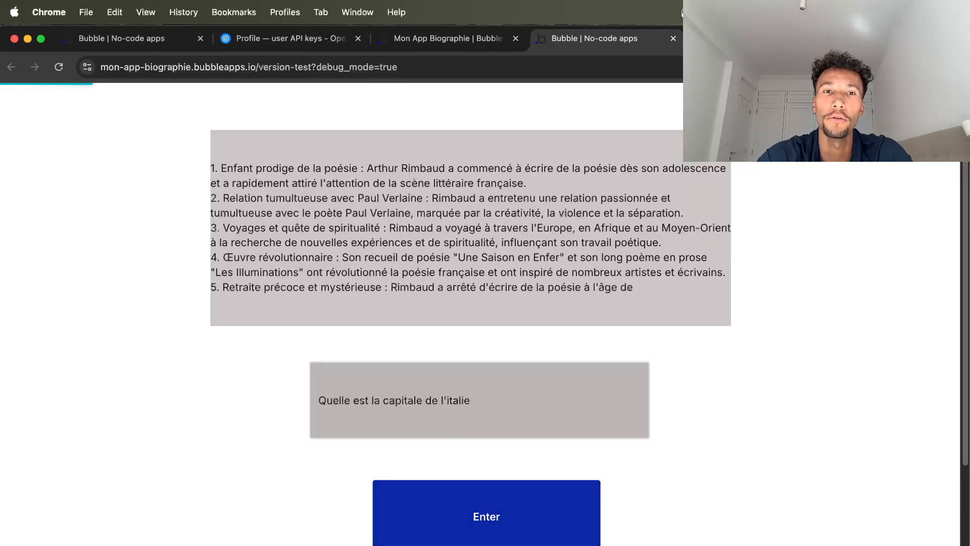